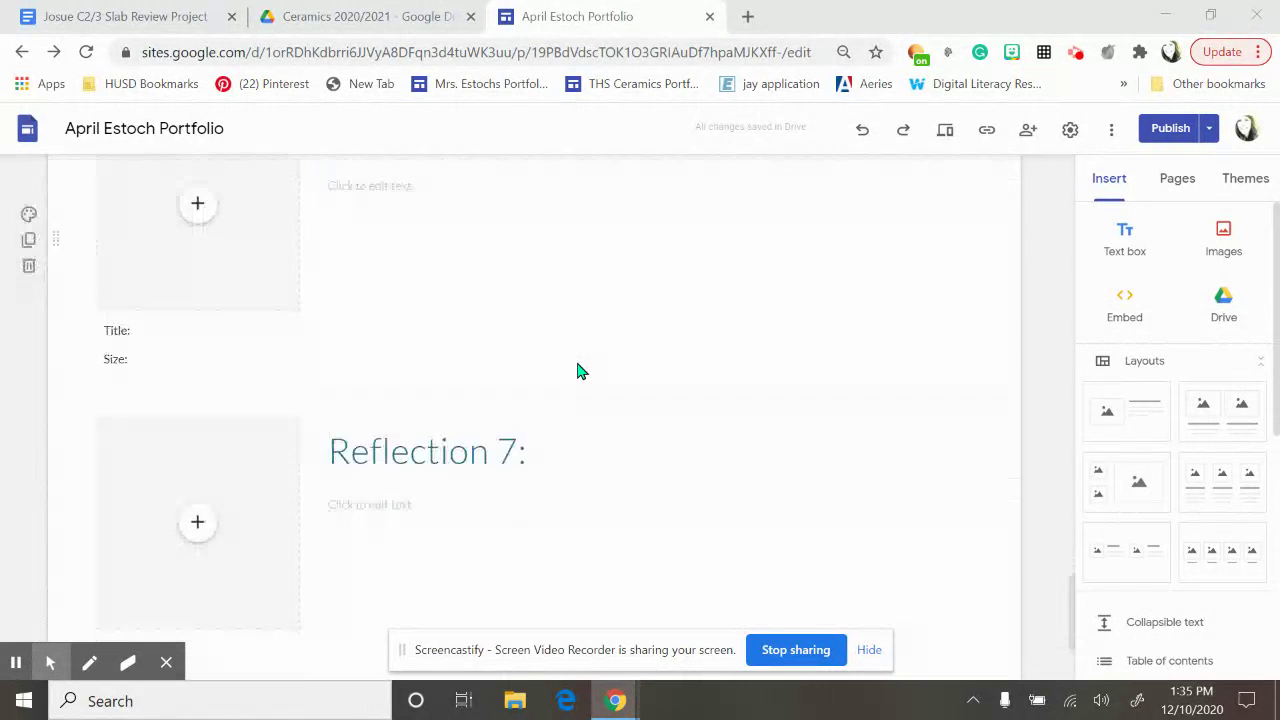
- Insert a section with the single-image-and-text layout below Reflection 7 on the portfolio page
{"action": "scroll", "coordinate": [577, 369], "scroll_direction": "up", "scroll_amount": 2}
{"action": "left_click", "coordinate": [331, 240]}
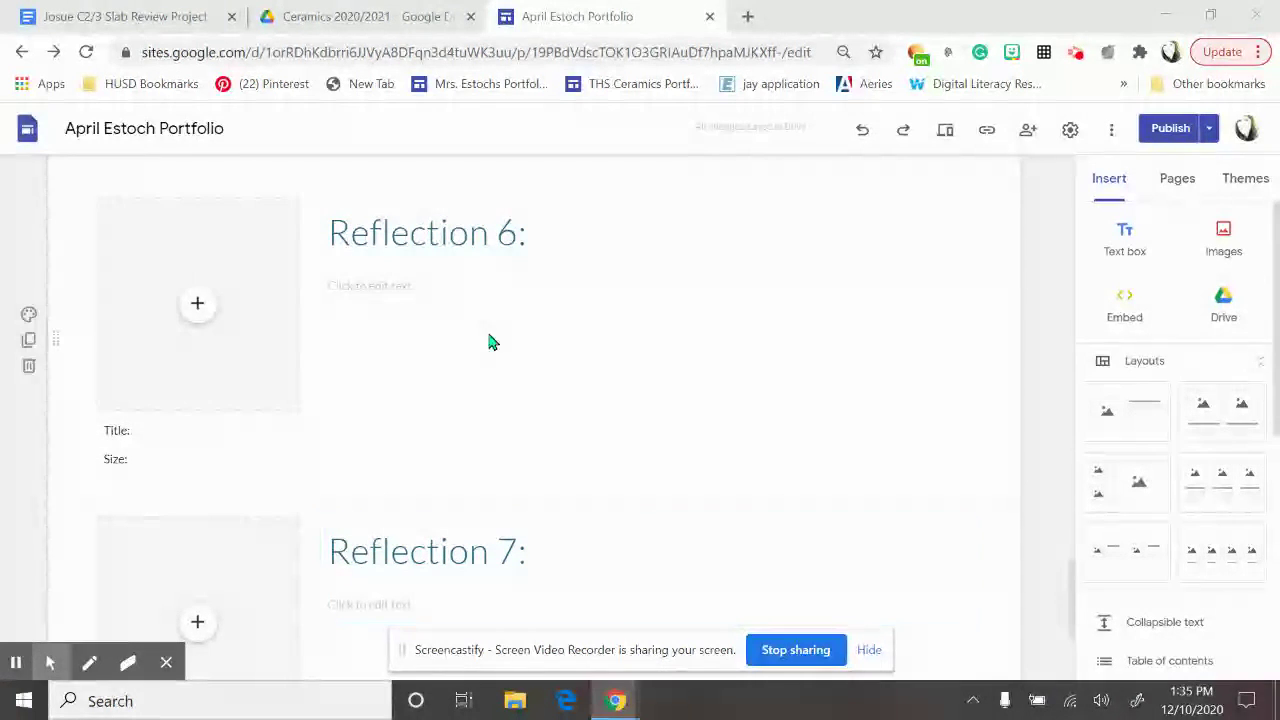
{"action": "scroll", "coordinate": [465, 302], "scroll_direction": "down", "scroll_amount": 2}
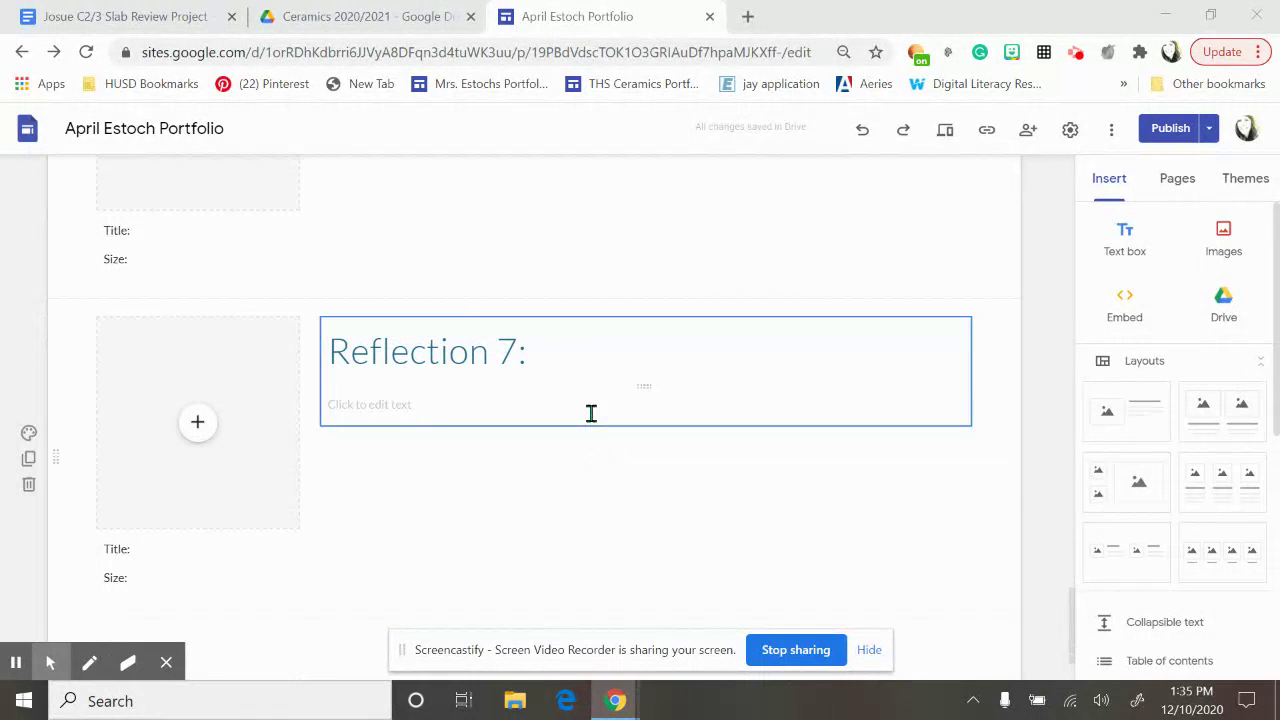
{"action": "scroll", "coordinate": [580, 405], "scroll_direction": "up", "scroll_amount": 1}
{"action": "scroll", "coordinate": [574, 401], "scroll_direction": "up", "scroll_amount": 1}
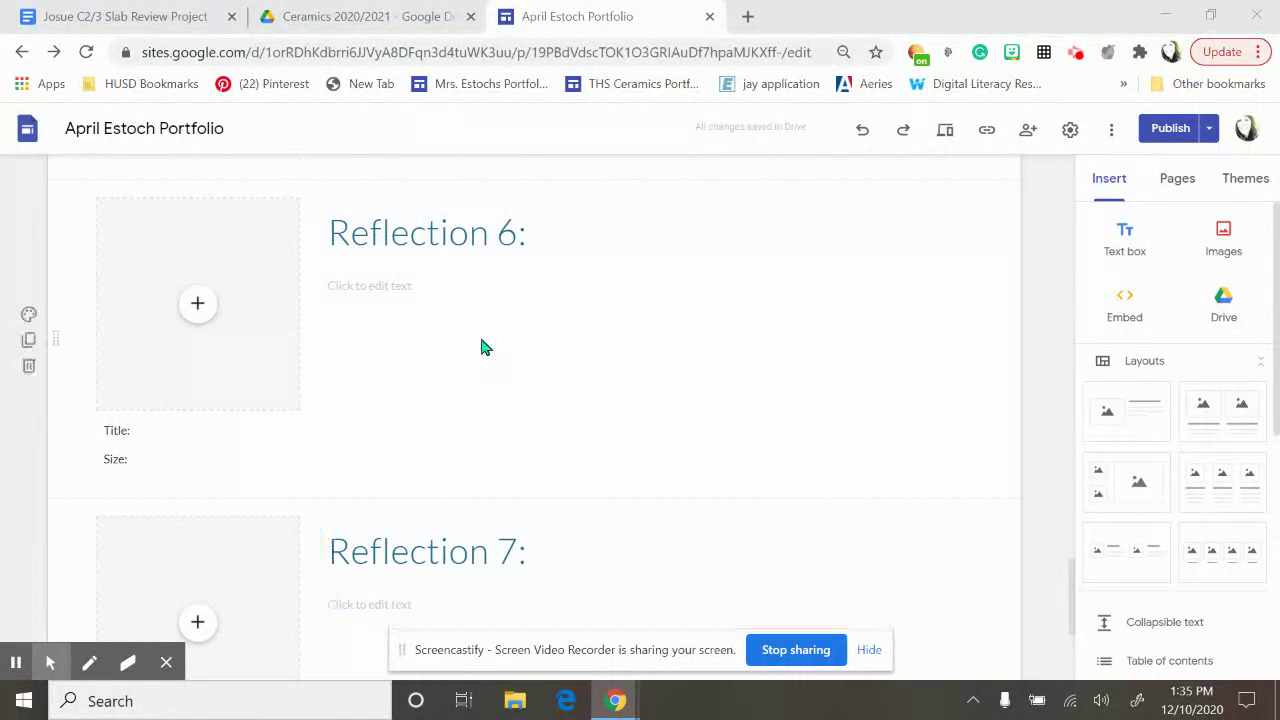
{"action": "scroll", "coordinate": [551, 375], "scroll_direction": "down", "scroll_amount": 3}
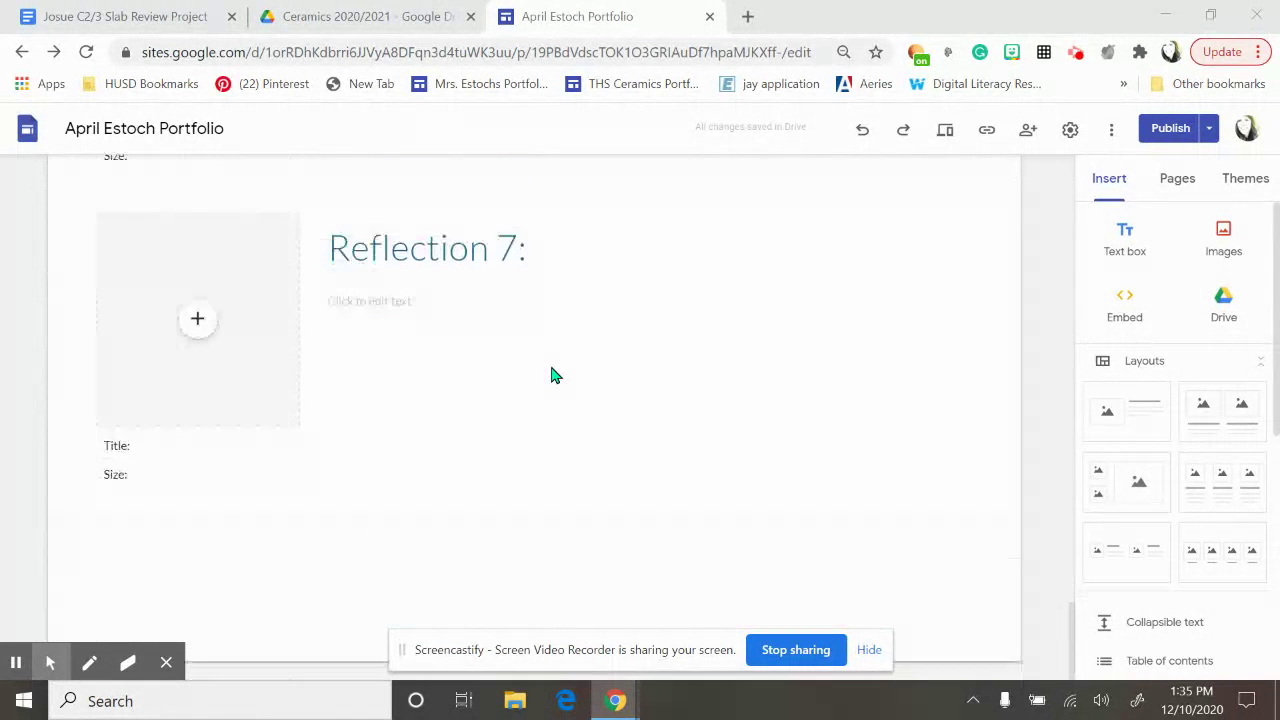
{"action": "left_click", "coordinate": [1125, 418]}
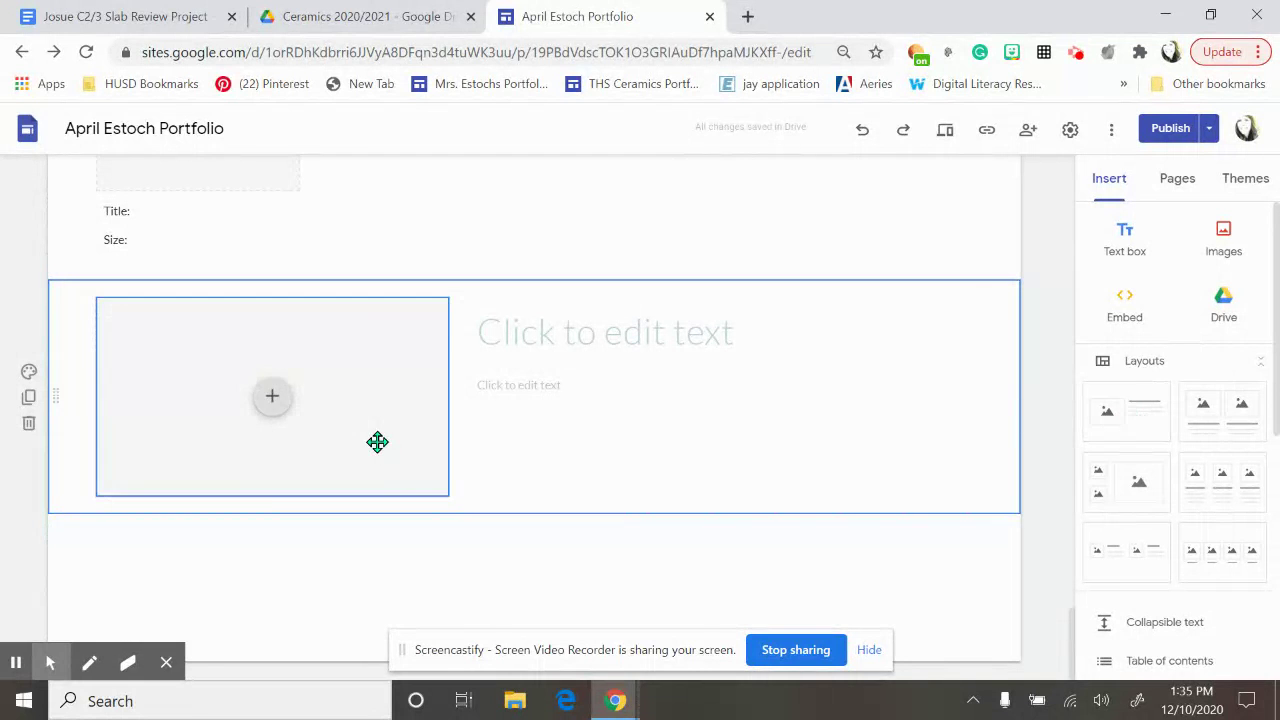
- Narrow the new section's image placeholder to match the ones above and widen its text area to fill the freed space
{"action": "left_click", "coordinate": [408, 428]}
{"action": "left_click_drag", "start_coordinate": [445, 396], "coordinate": [298, 401]}
{"action": "left_click", "coordinate": [523, 331]}
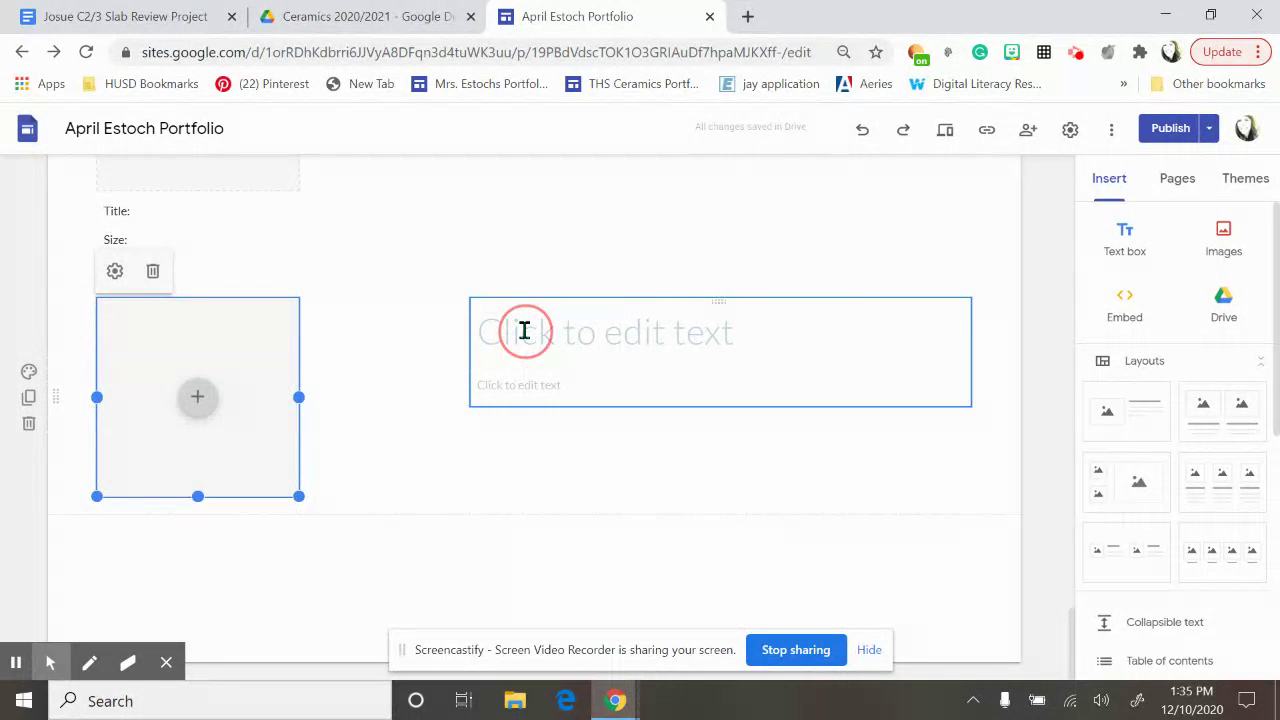
{"action": "left_click_drag", "start_coordinate": [467, 330], "coordinate": [320, 343]}
{"action": "left_click", "coordinate": [368, 582]}
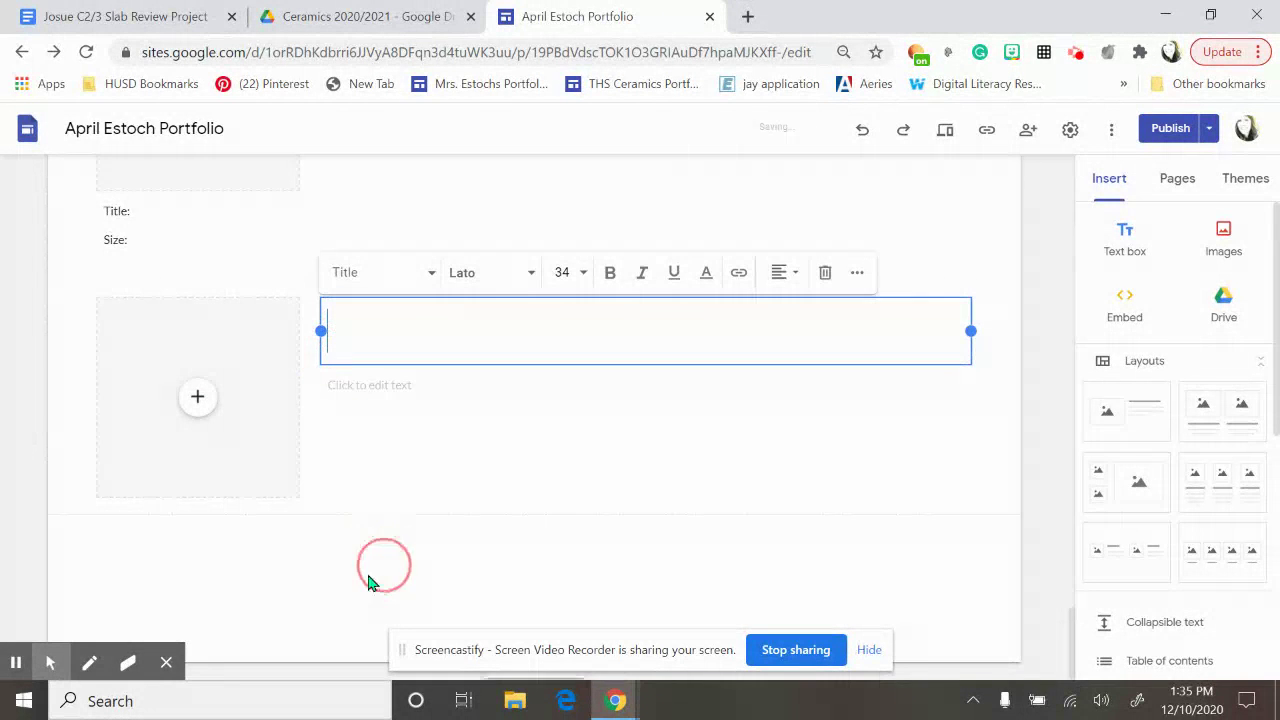
- Add a text box beneath the new image placeholder with the lines "Title:" and "Size:"
{"action": "left_click", "coordinate": [234, 510]}
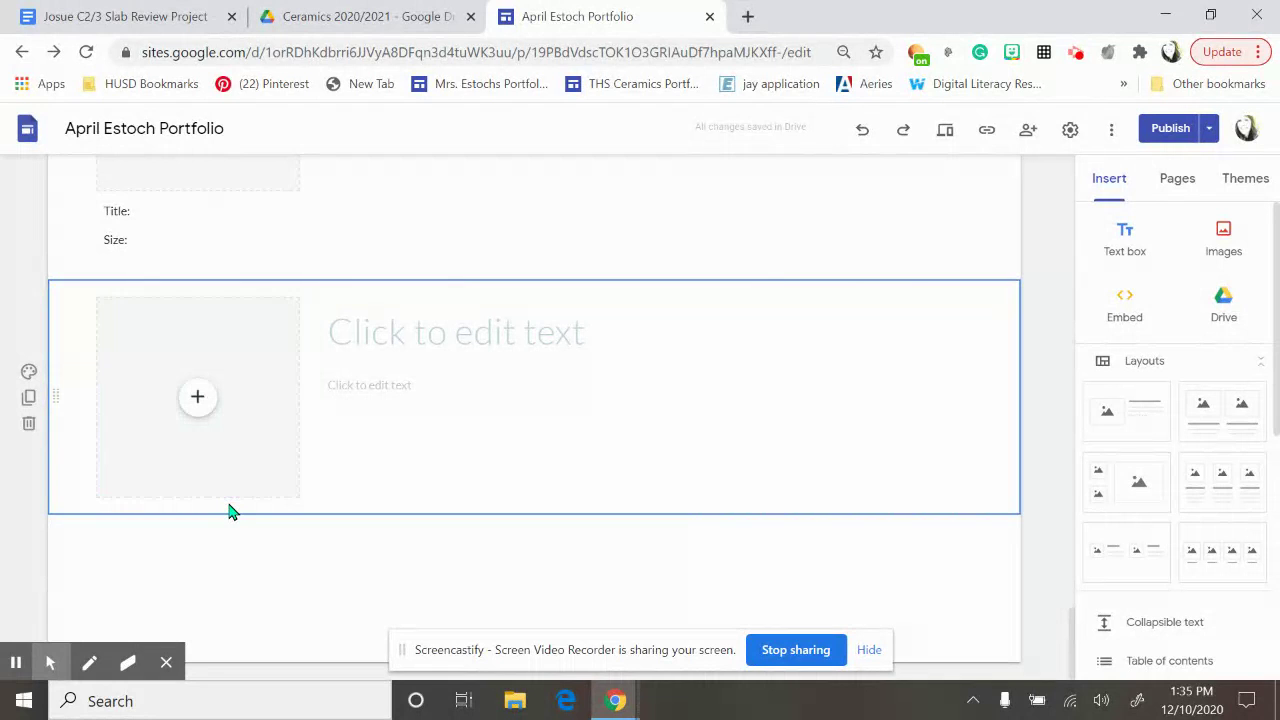
{"action": "double_click", "coordinate": [229, 511]}
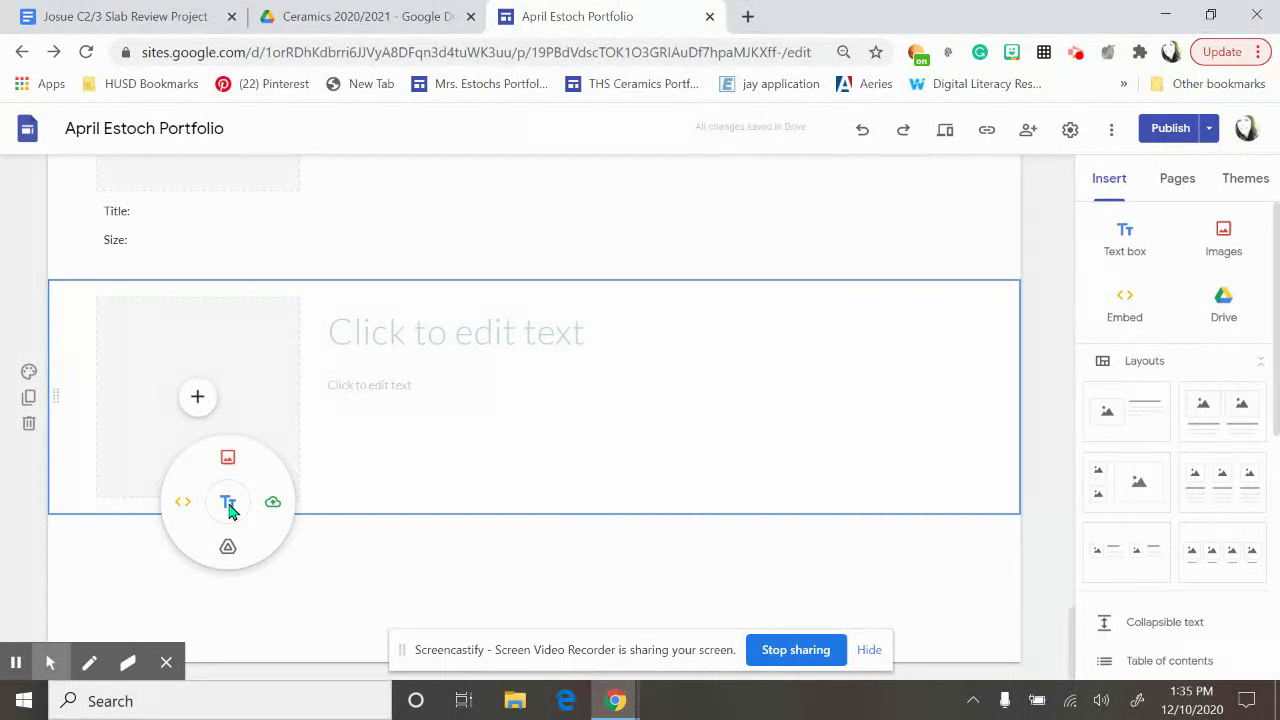
{"action": "left_click", "coordinate": [228, 506]}
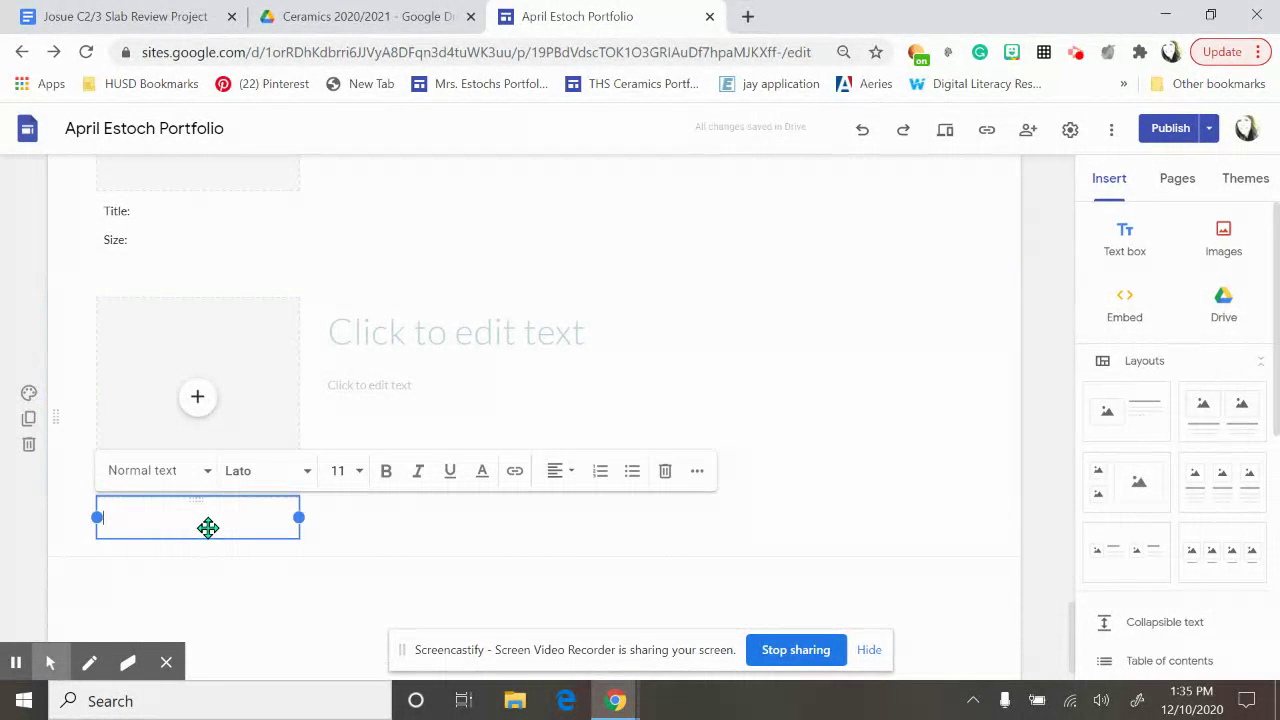
{"action": "type", "text": "Title:"}
{"action": "key", "text": "Return"}
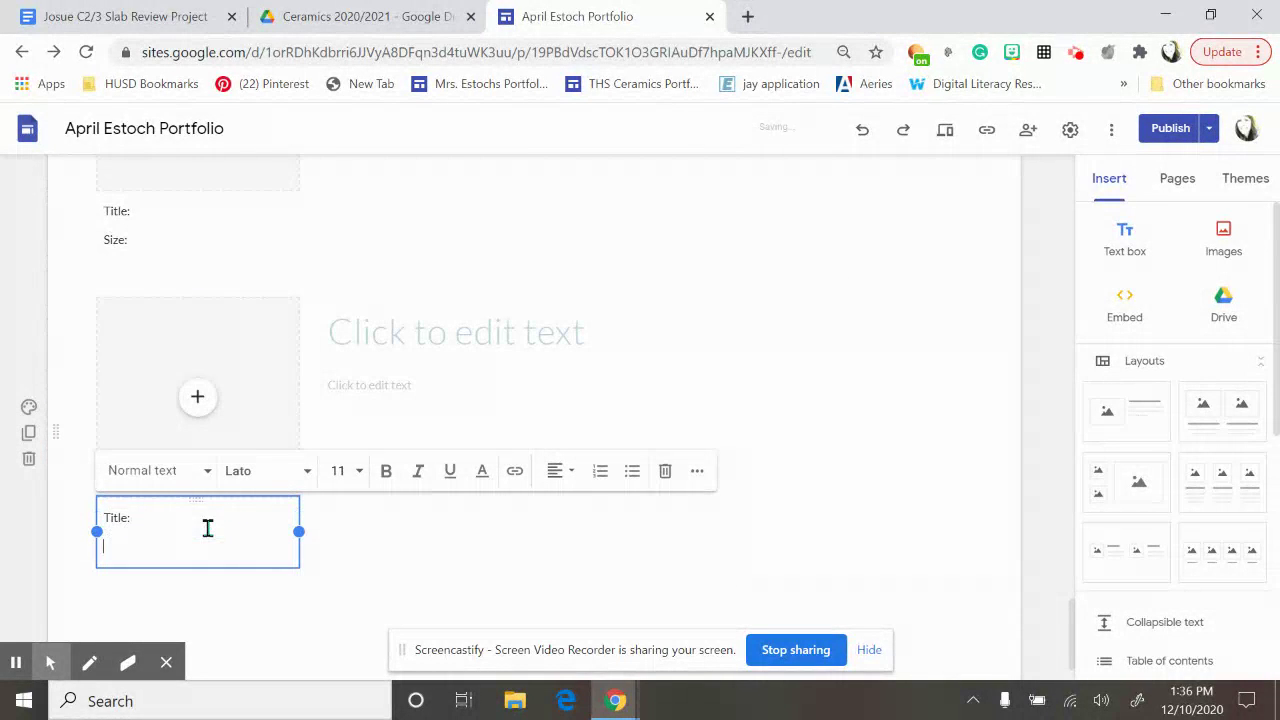
{"action": "type", "text": "Size:"}
- Enter "Reflection" as the new section's heading in the Title style and place the cursor in the body text below
{"action": "left_click", "coordinate": [402, 332]}
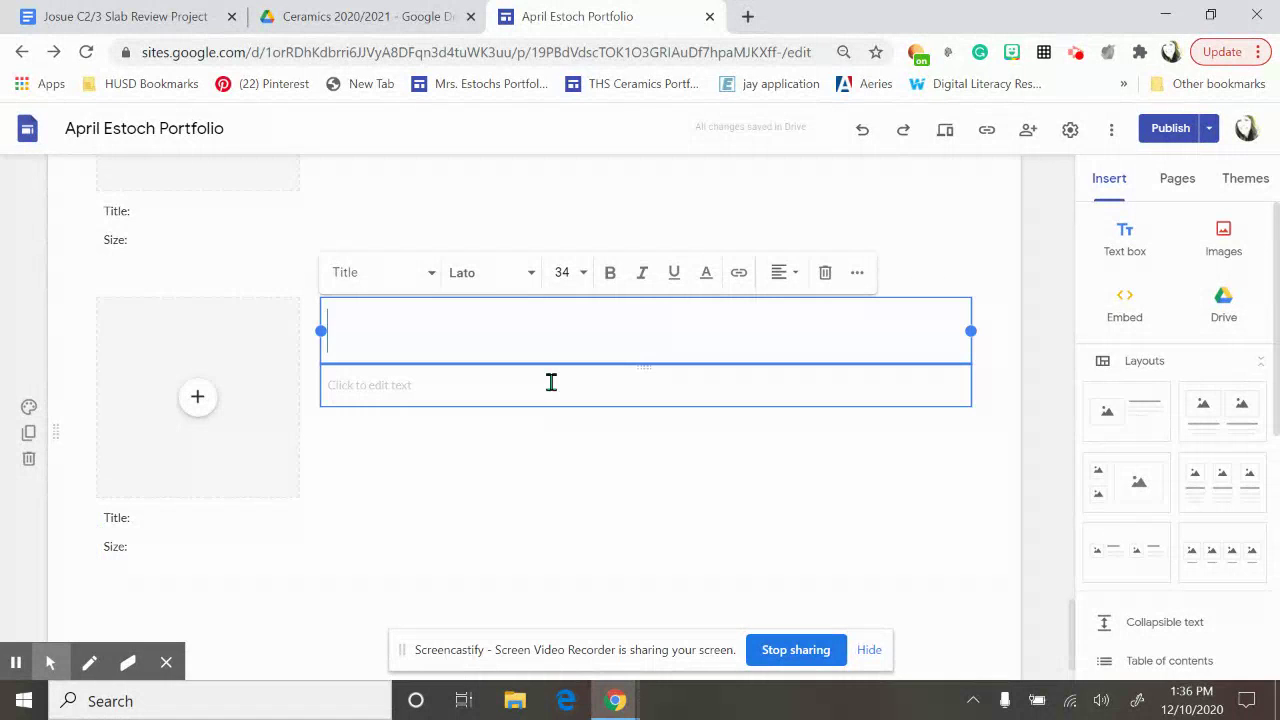
{"action": "left_click", "coordinate": [377, 277]}
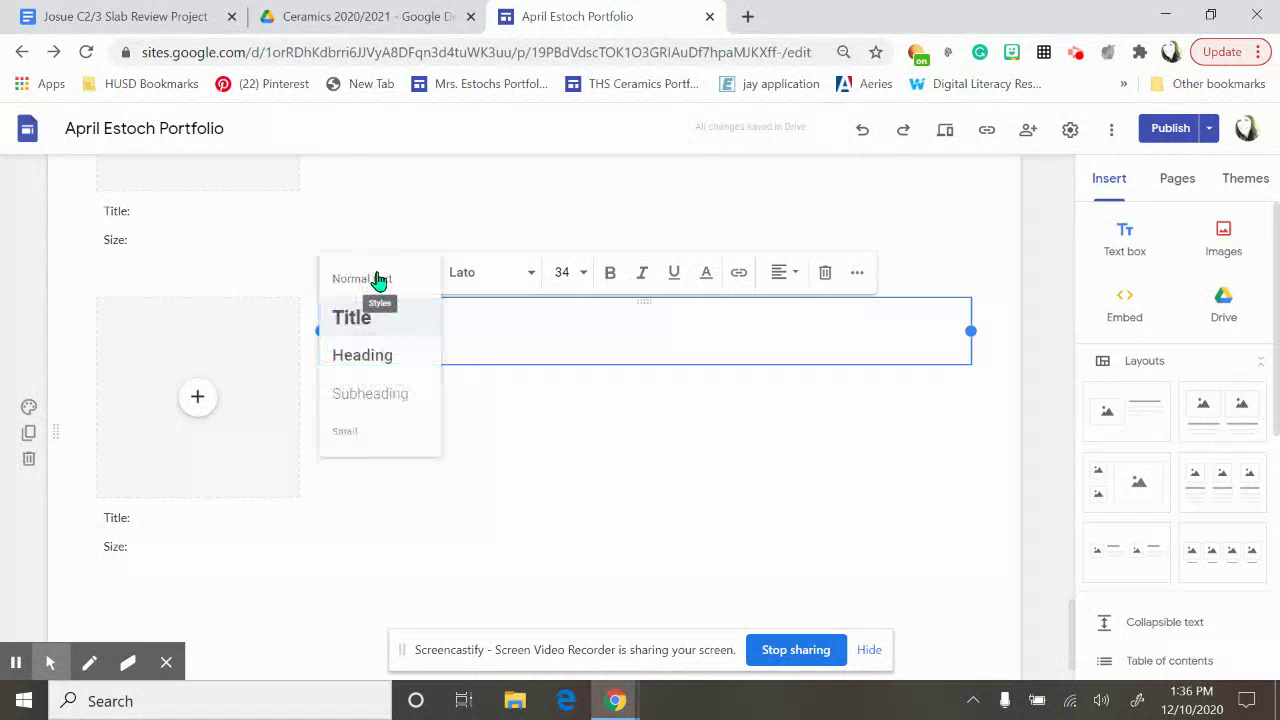
{"action": "left_click", "coordinate": [391, 331]}
{"action": "type", "text": "R"}
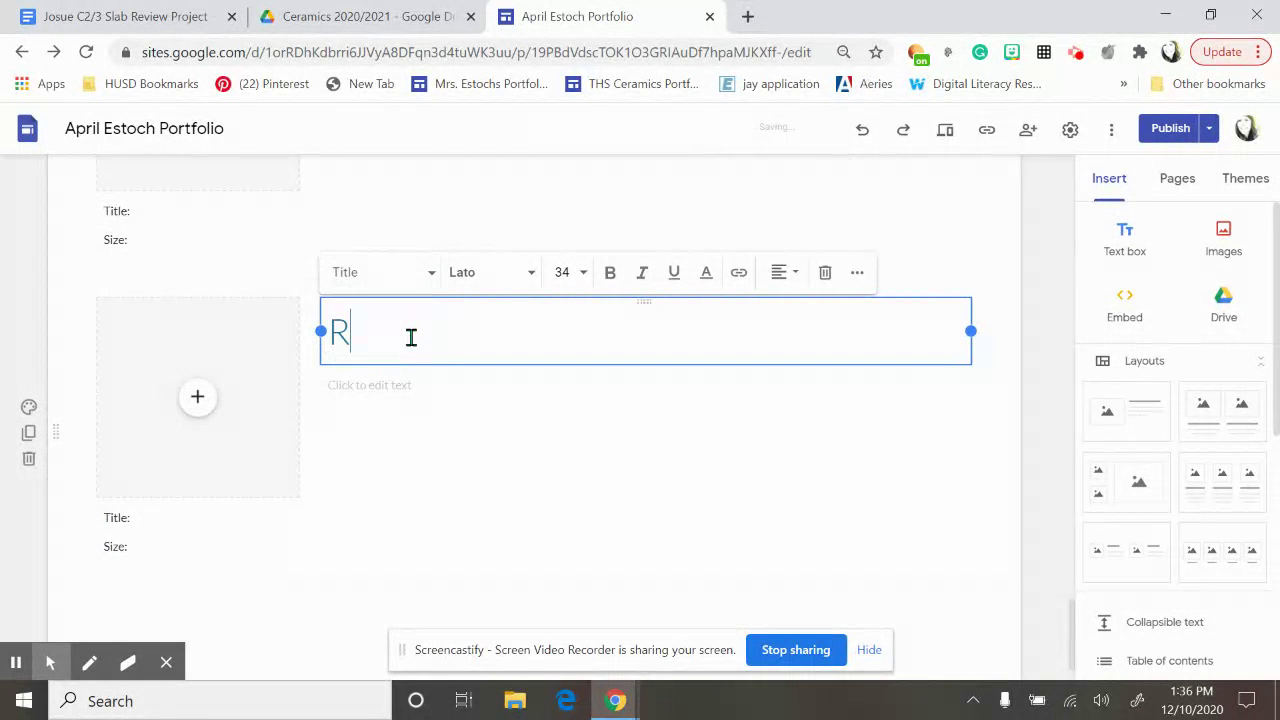
{"action": "type", "text": "efection"}
{"action": "left_click", "coordinate": [371, 387]}
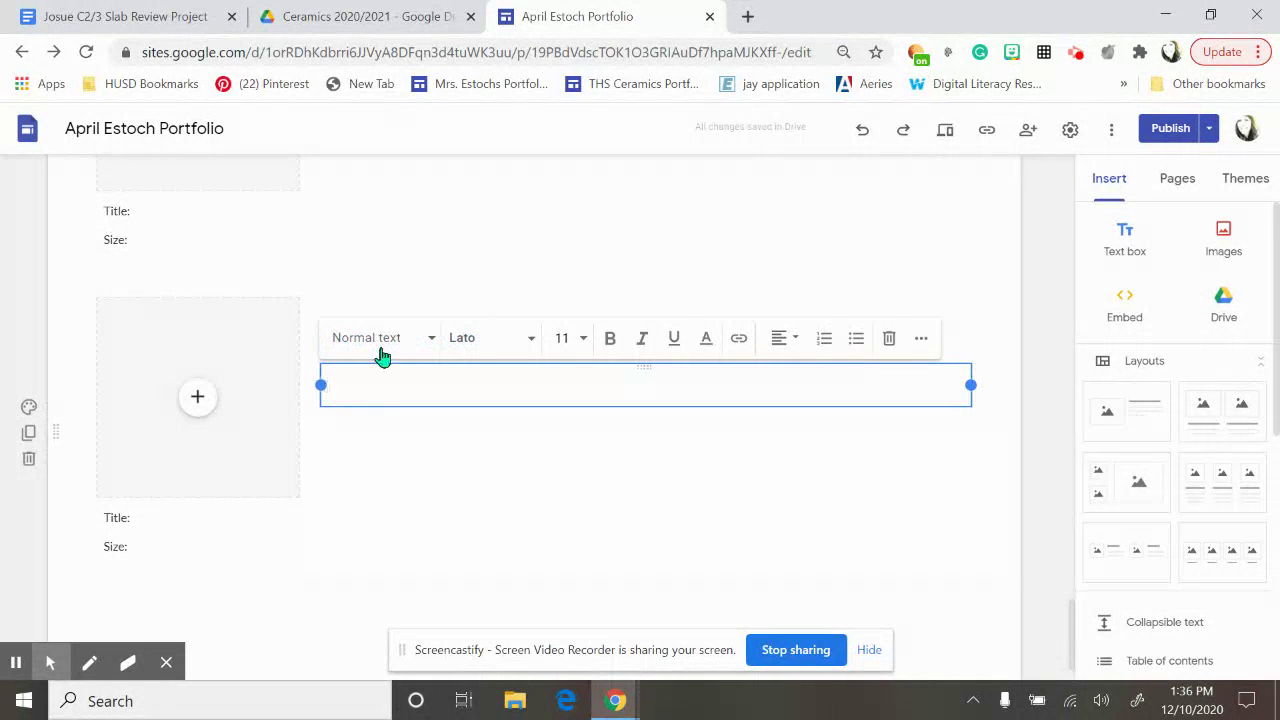
- Duplicate the "Reflection 5: Stamps" section with its three images
{"action": "scroll", "coordinate": [343, 526], "scroll_direction": "up", "scroll_amount": 1}
{"action": "left_click", "coordinate": [351, 517]}
{"action": "scroll", "coordinate": [352, 524], "scroll_direction": "up", "scroll_amount": 1}
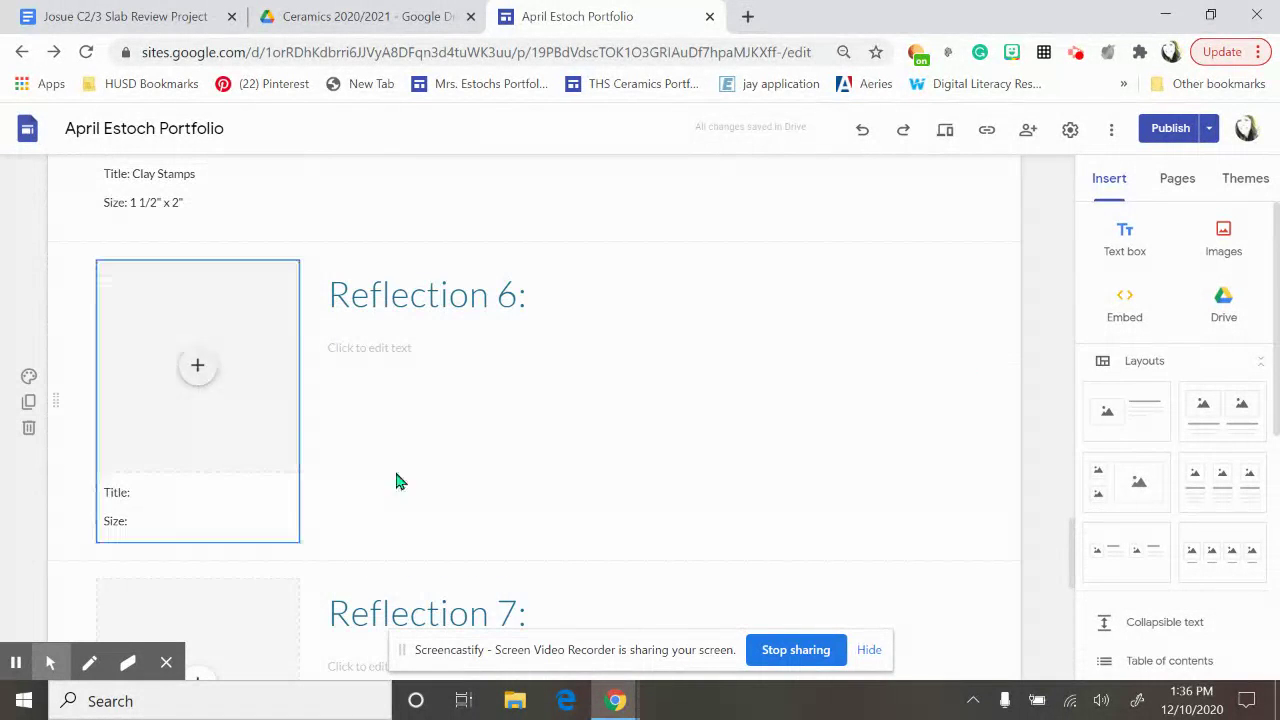
{"action": "scroll", "coordinate": [427, 425], "scroll_direction": "up", "scroll_amount": 5}
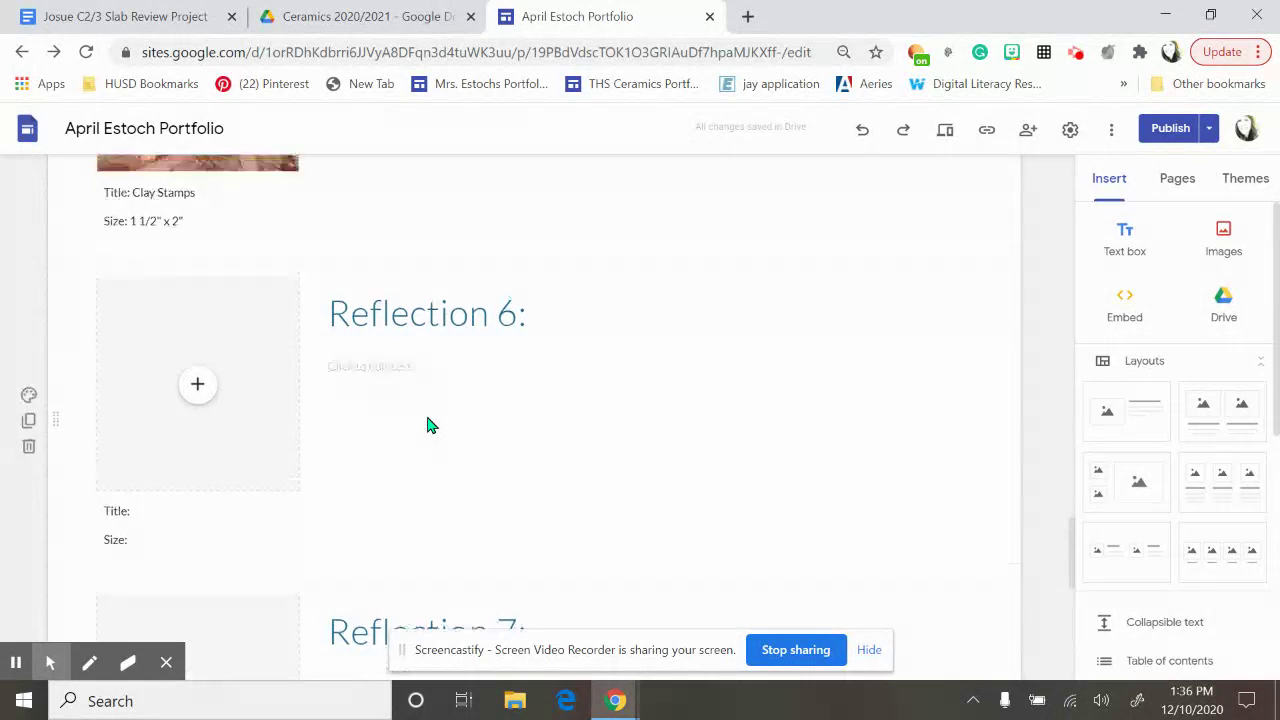
{"action": "scroll", "coordinate": [427, 425], "scroll_direction": "up", "scroll_amount": 1}
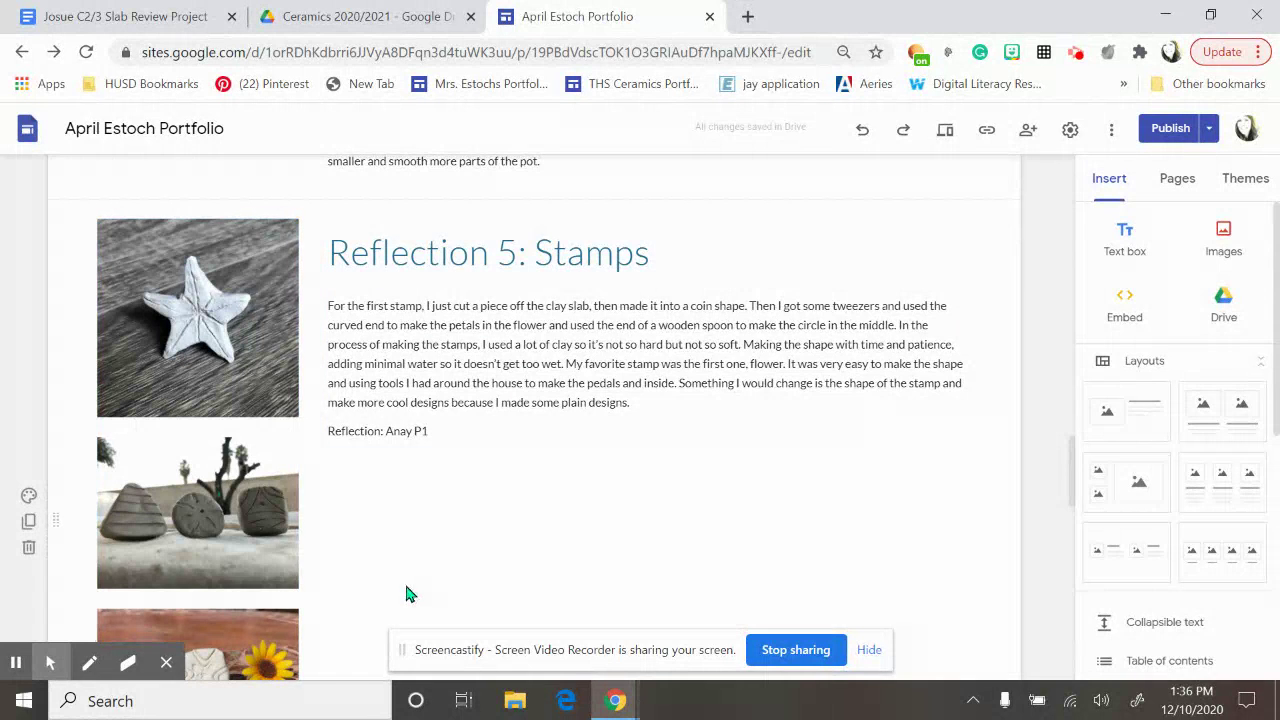
{"action": "scroll", "coordinate": [404, 582], "scroll_direction": "down", "scroll_amount": 1}
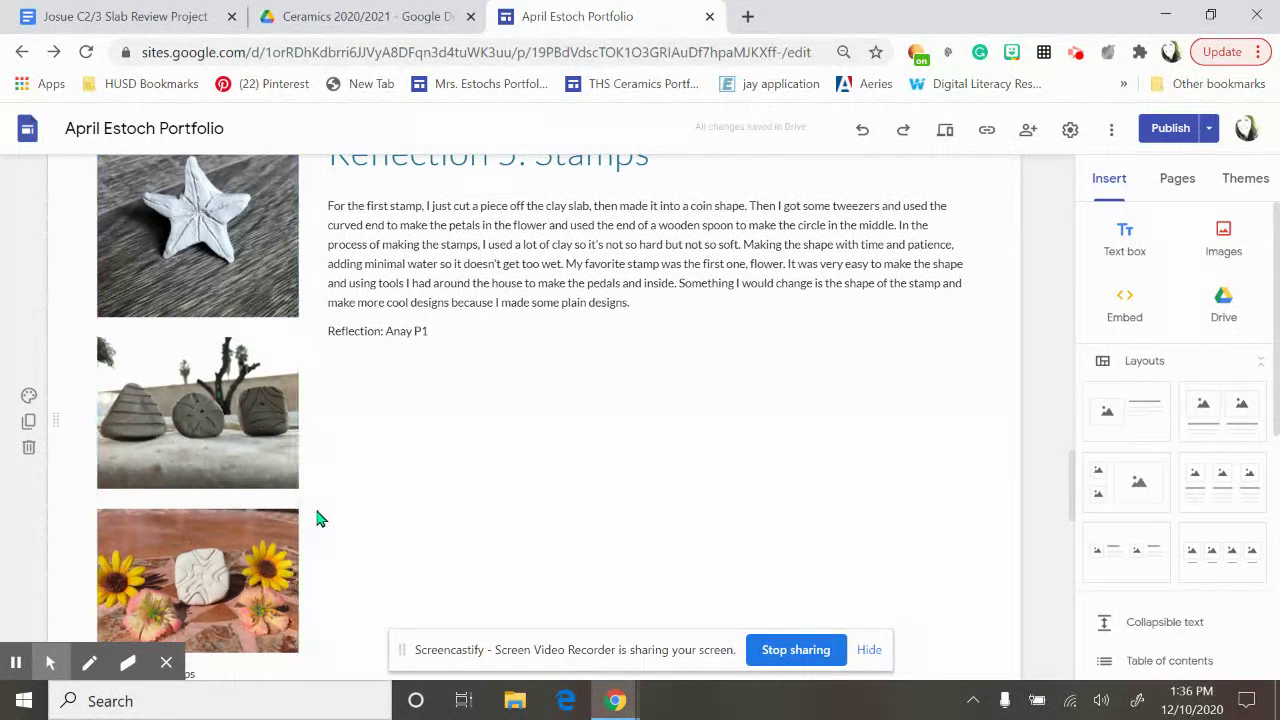
{"action": "left_click", "coordinate": [28, 424]}
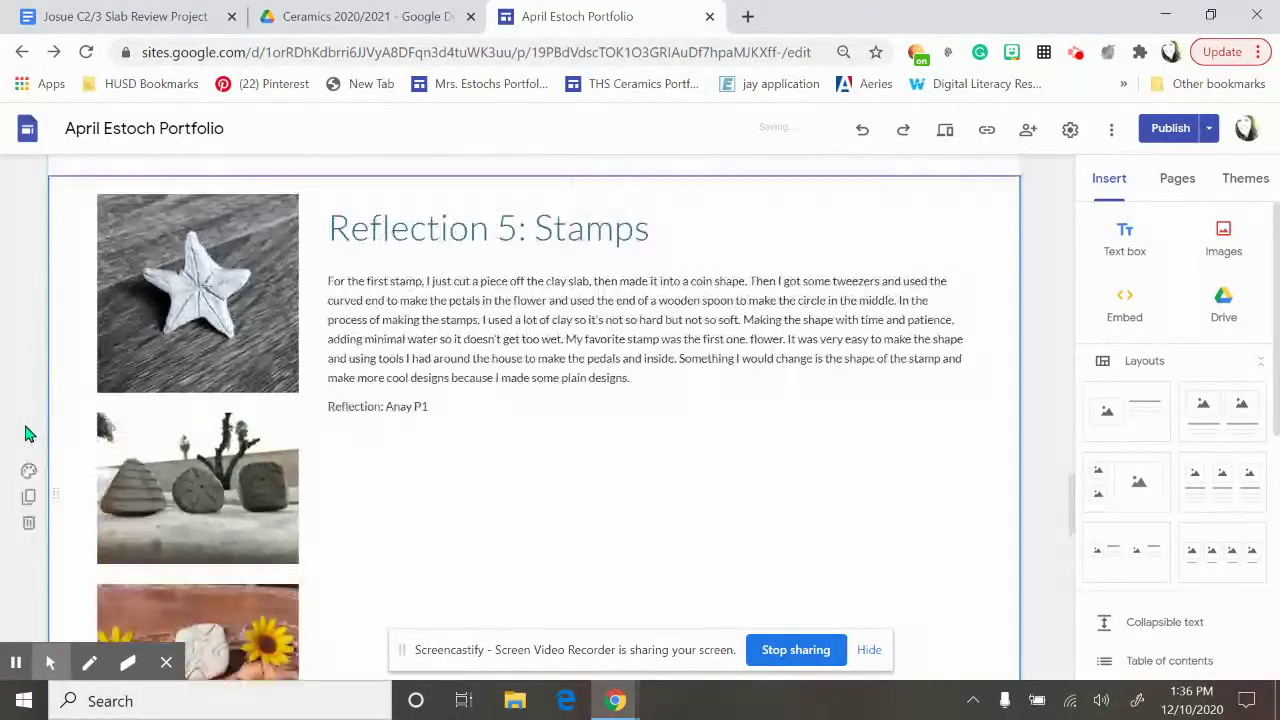
- Change the reflection number in the duplicated Stamps section's heading to 6
{"action": "scroll", "coordinate": [338, 391], "scroll_direction": "up", "scroll_amount": 6}
{"action": "scroll", "coordinate": [338, 391], "scroll_direction": "down", "scroll_amount": 5}
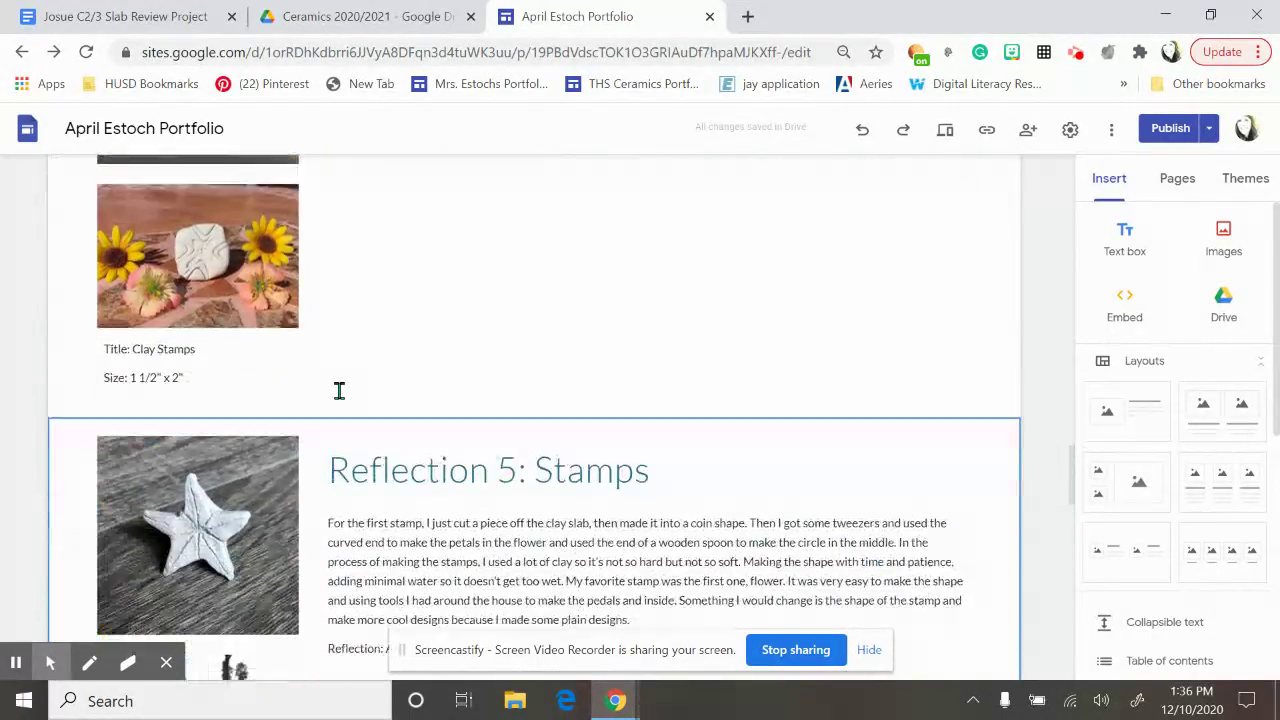
{"action": "scroll", "coordinate": [338, 391], "scroll_direction": "down", "scroll_amount": 1}
{"action": "scroll", "coordinate": [310, 459], "scroll_direction": "up", "scroll_amount": 8}
{"action": "scroll", "coordinate": [310, 459], "scroll_direction": "down", "scroll_amount": 2}
{"action": "scroll", "coordinate": [308, 453], "scroll_direction": "up", "scroll_amount": 5}
{"action": "scroll", "coordinate": [308, 453], "scroll_direction": "down", "scroll_amount": 6}
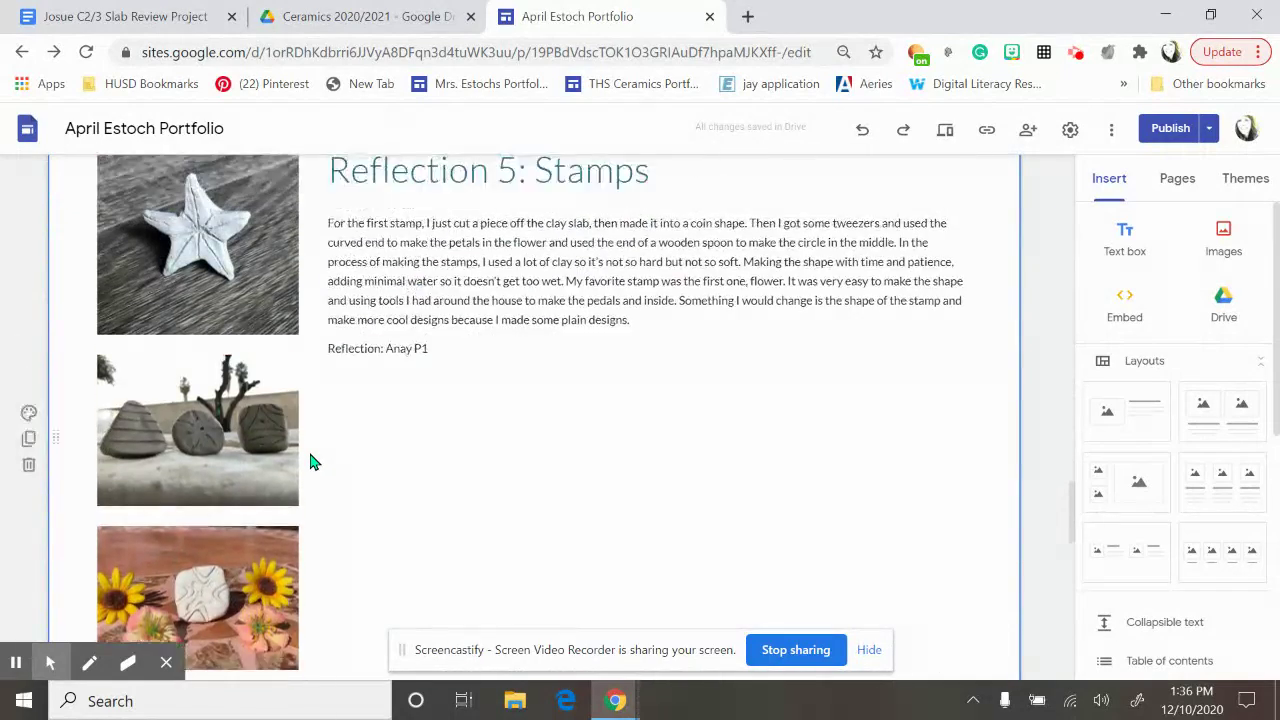
{"action": "scroll", "coordinate": [312, 435], "scroll_direction": "up", "scroll_amount": 1}
{"action": "scroll", "coordinate": [314, 426], "scroll_direction": "up", "scroll_amount": 1}
{"action": "double_click", "coordinate": [505, 270]}
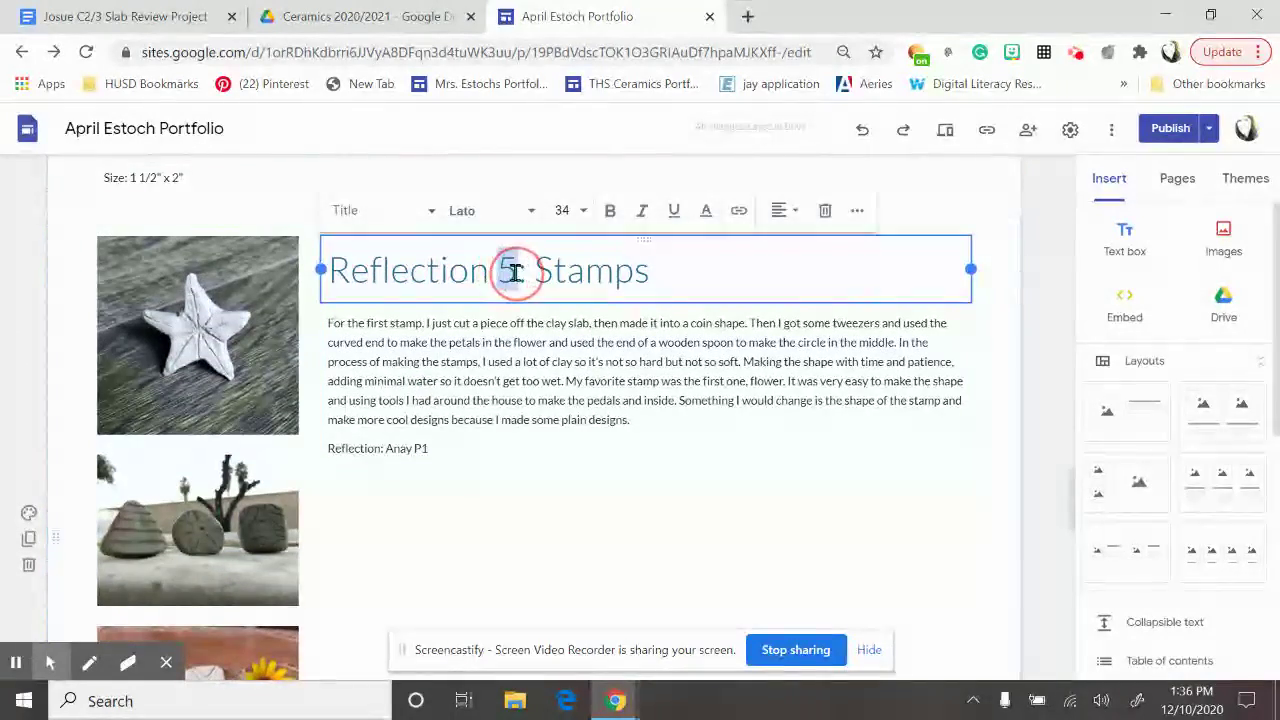
{"action": "type", "text": "6"}
- Replace "Stamps" in the Reflection 6 heading with "Origami Bowls"
{"action": "left_click", "coordinate": [654, 274]}
{"action": "key", "text": "BackSpace"}
{"action": "key", "text": "BackSpace"}
{"action": "key", "text": "BackSpace"}
{"action": "key", "text": "BackSpace"}
{"action": "key", "text": "BackSpace"}
{"action": "key", "text": "BackSpace"}
{"action": "type", "text": "O"}
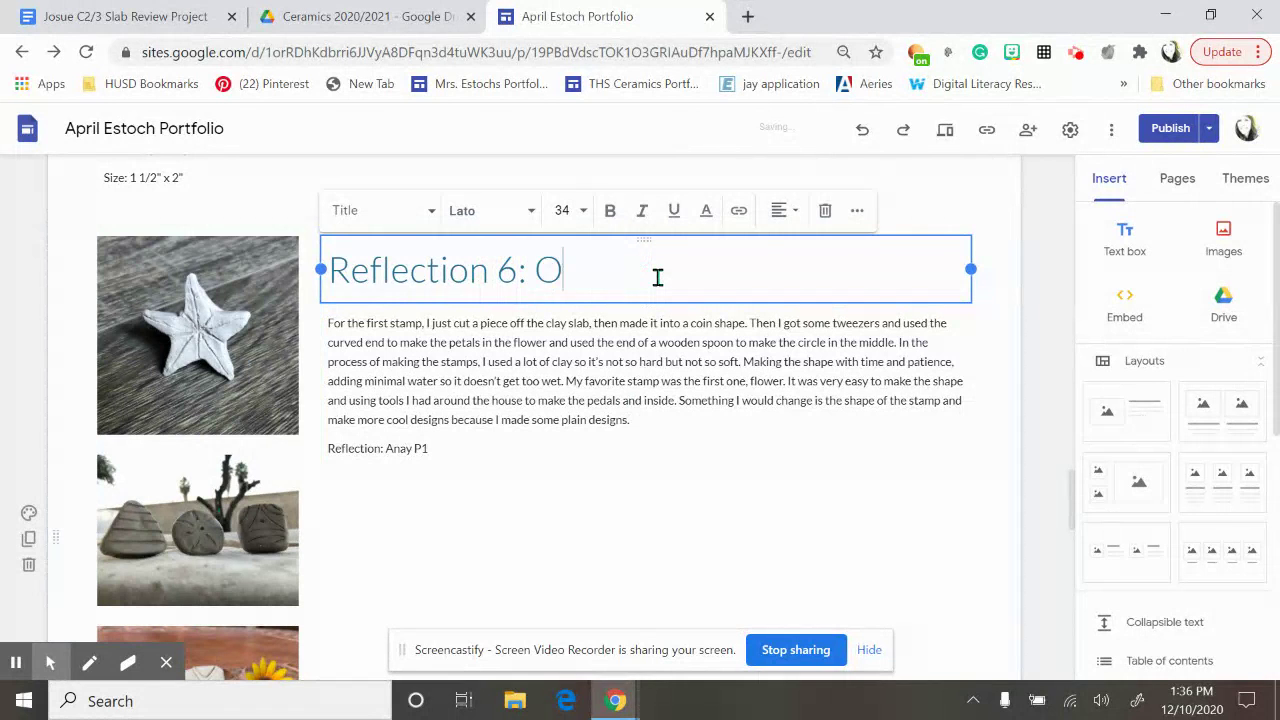
{"action": "type", "text": "rigami Bowls"}
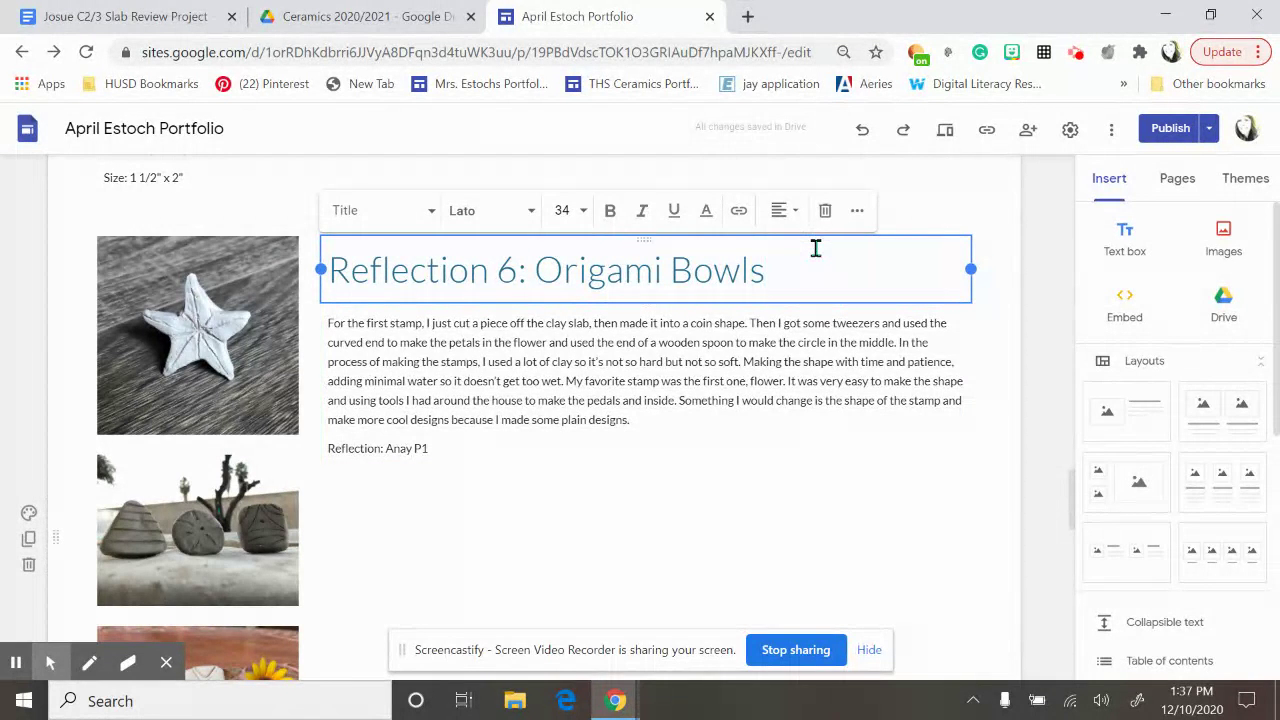
- Replace "Bowls" with "Project" so the heading reads "Reflection 6: Origami Project"
{"action": "key", "text": "BackSpace"}
{"action": "key", "text": "BackSpace"}
{"action": "key", "text": "BackSpace"}
{"action": "key", "text": "BackSpace"}
{"action": "key", "text": "BackSpace"}
{"action": "type", "text": "Project"}
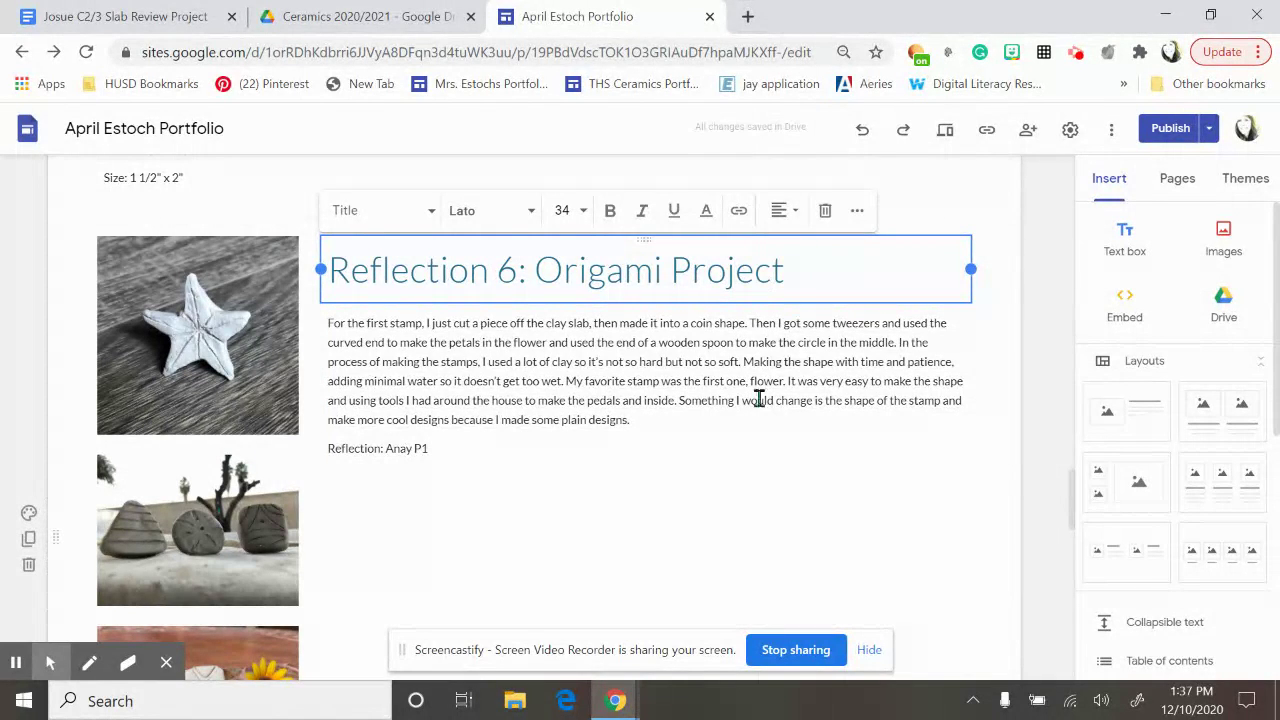
- Delete all of the copied stamp reflection text beneath the "Reflection 6: Origami Project" heading
{"action": "left_click", "coordinate": [502, 444]}
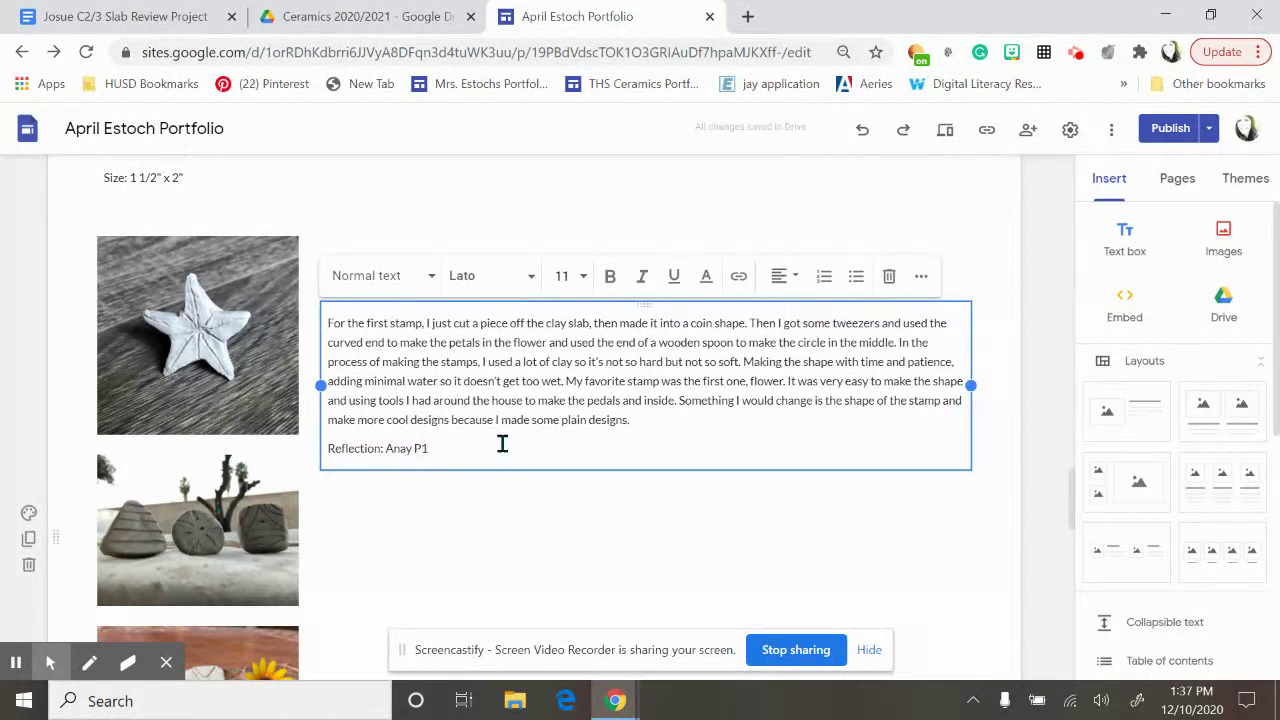
{"action": "key", "text": "ctrl+a"}
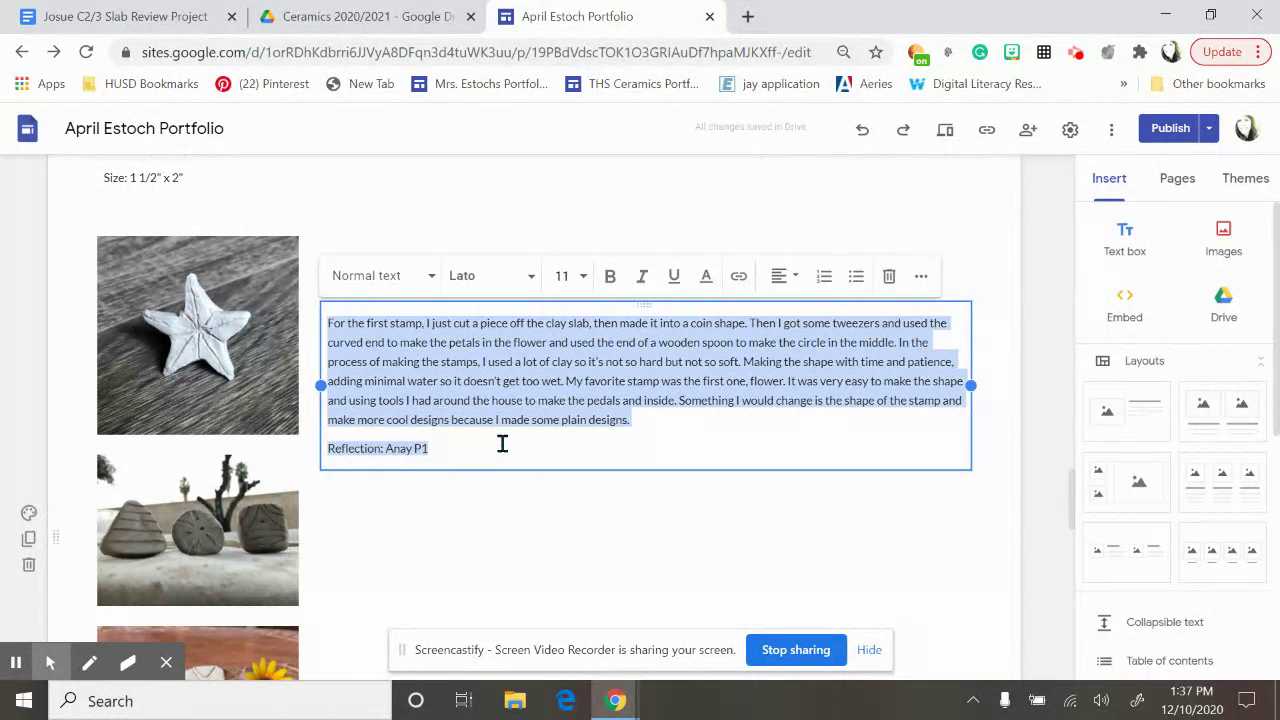
{"action": "key", "text": "BackSpace"}
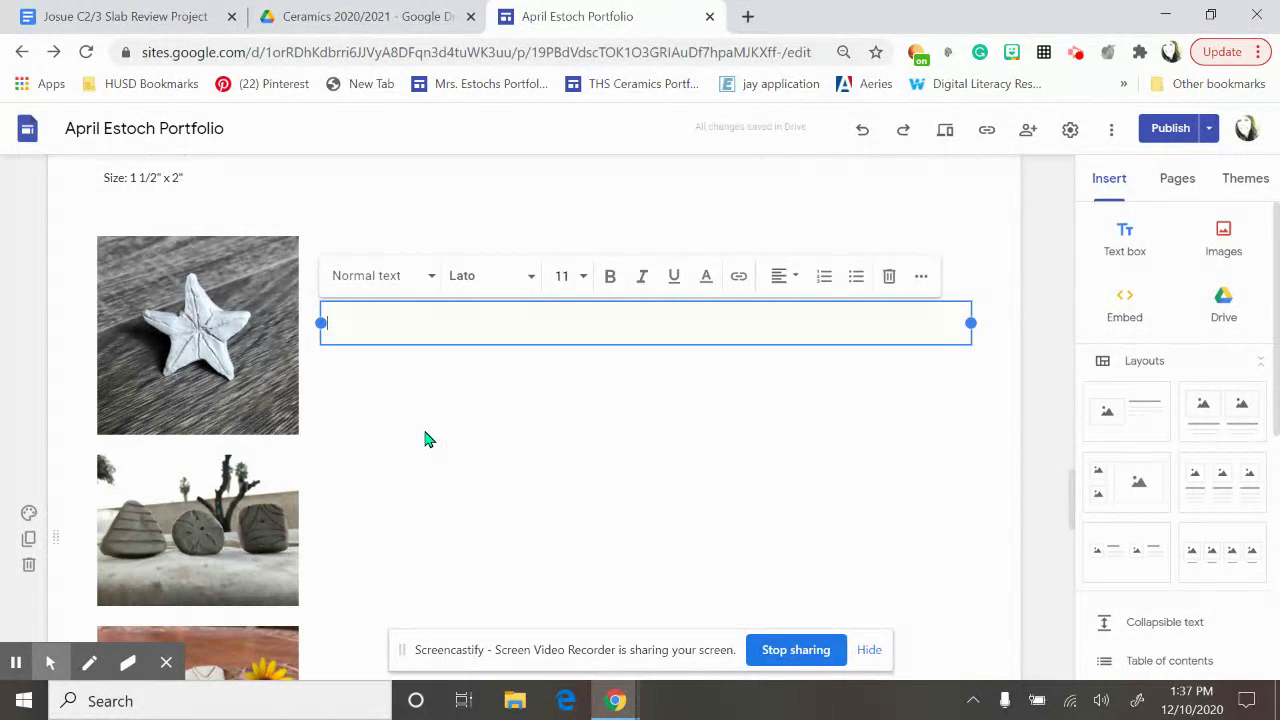
{"action": "left_click", "coordinate": [384, 390]}
- Switch to the C2/3 Slab Review Project document and copy the whole composed paragraph under "Compose your answers into a paragraph here"
{"action": "left_click", "coordinate": [107, 17]}
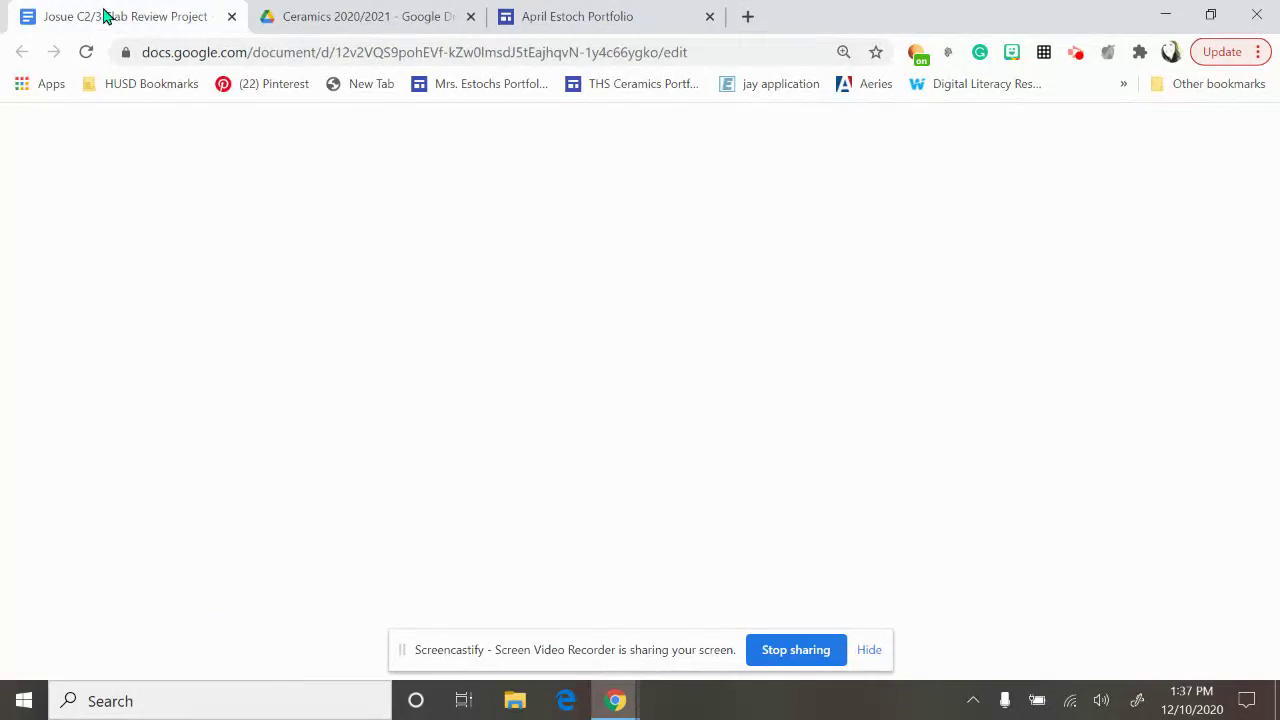
{"action": "scroll", "coordinate": [632, 390], "scroll_direction": "down", "scroll_amount": 2}
{"action": "scroll", "coordinate": [632, 390], "scroll_direction": "down", "scroll_amount": 12}
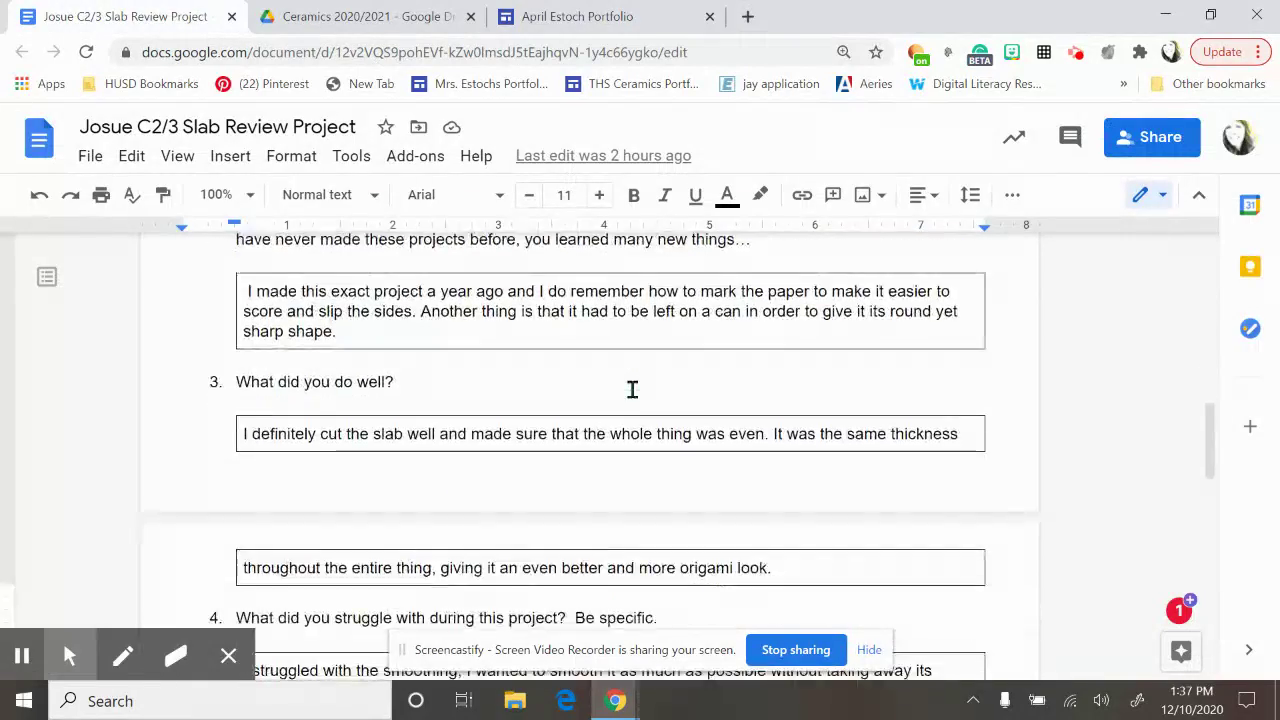
{"action": "scroll", "coordinate": [357, 349], "scroll_direction": "up", "scroll_amount": 2}
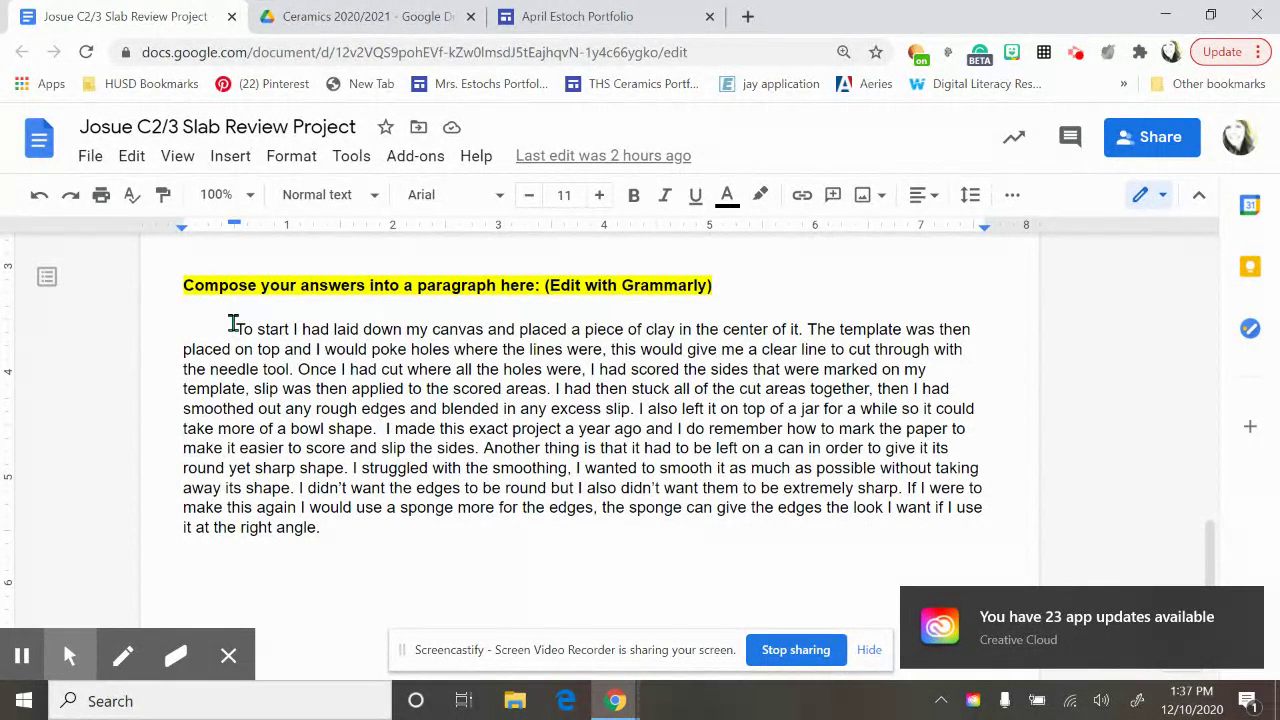
{"action": "left_click_drag", "start_coordinate": [232, 323], "coordinate": [329, 533]}
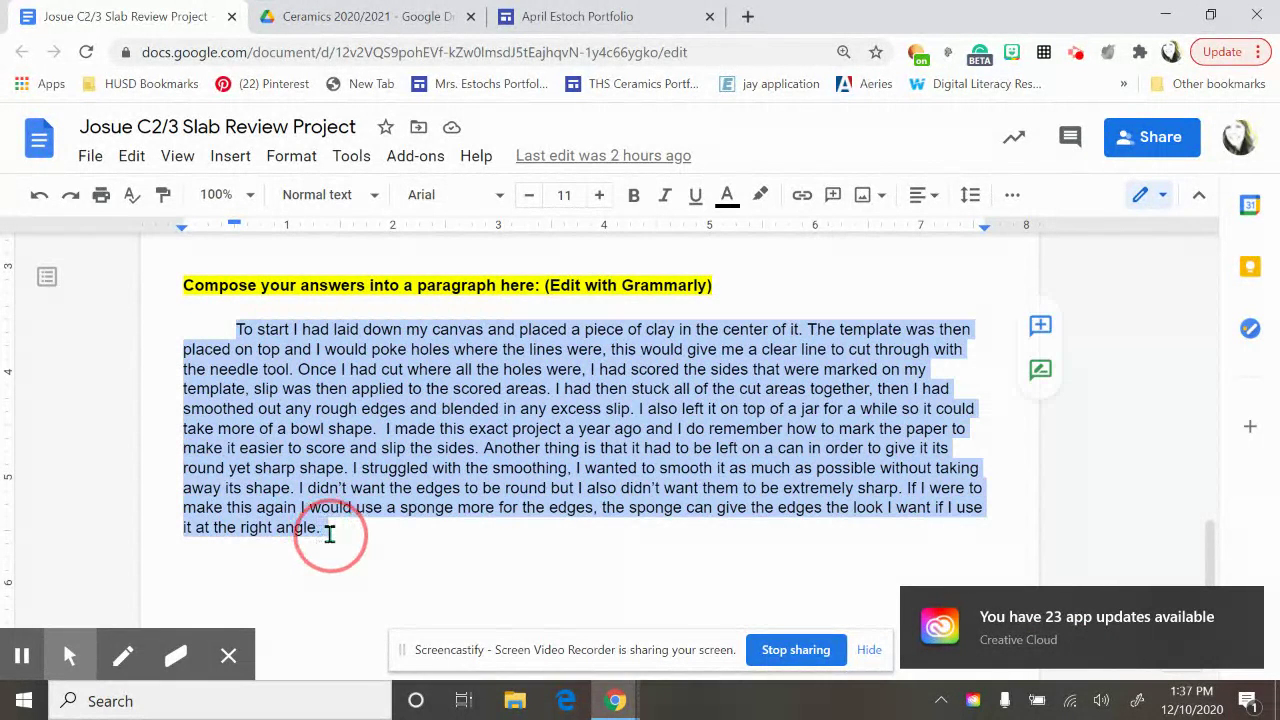
{"action": "left_click", "coordinate": [476, 568]}
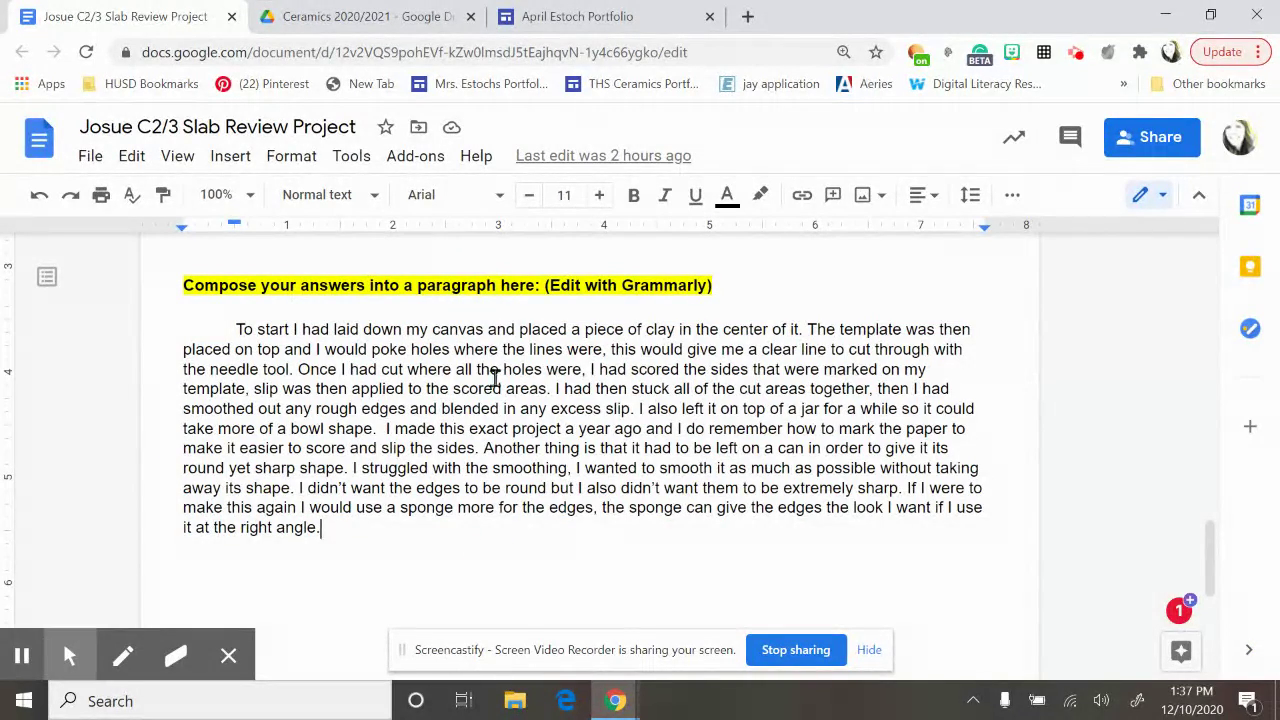
{"action": "left_click_drag", "start_coordinate": [238, 332], "coordinate": [335, 521]}
{"action": "key", "text": "ctrl+c"}
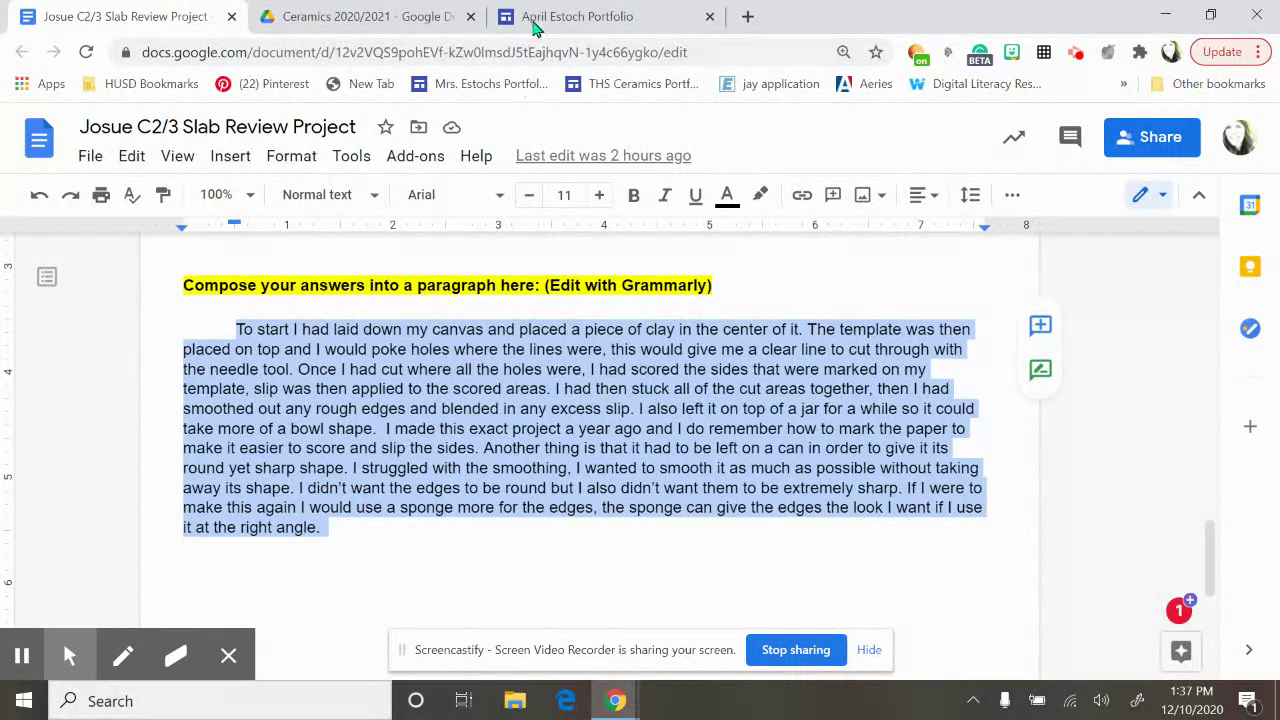
- Switch to the portfolio site, paste the copied paragraph as plain text beneath "Reflection 6: Origami Project", and remove the blank line above it
{"action": "left_click", "coordinate": [565, 16]}
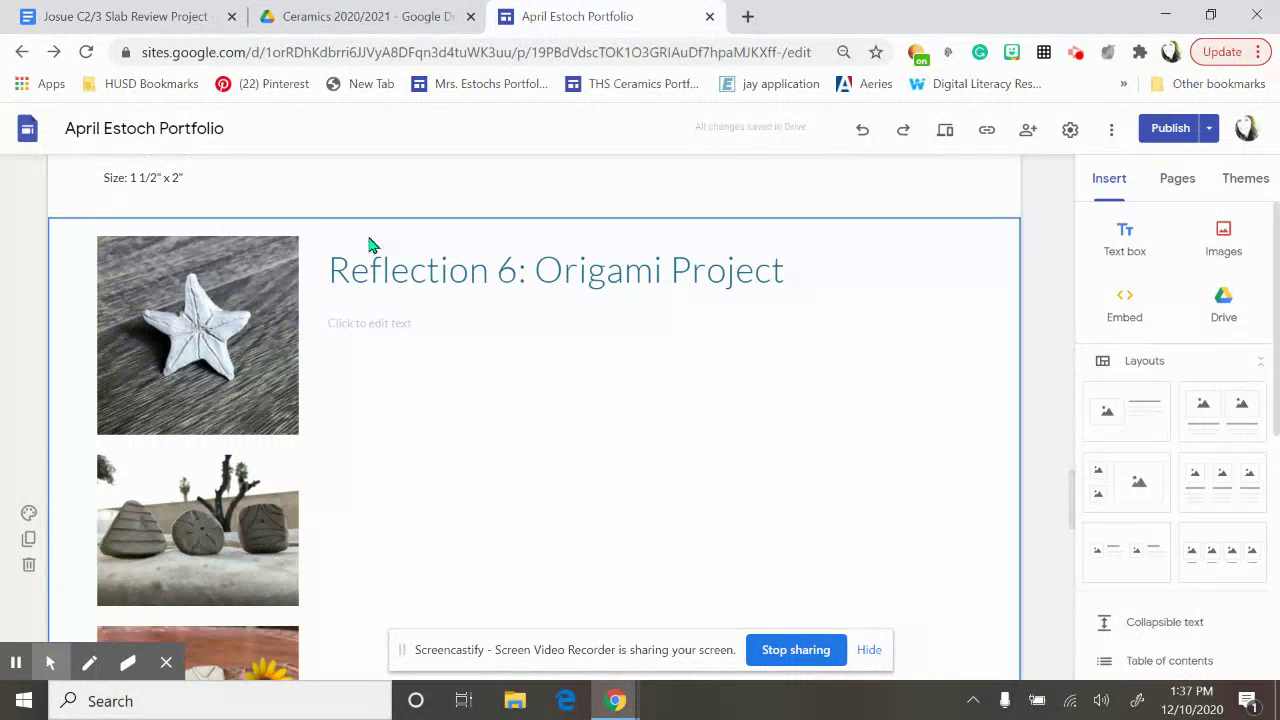
{"action": "left_click", "coordinate": [392, 327]}
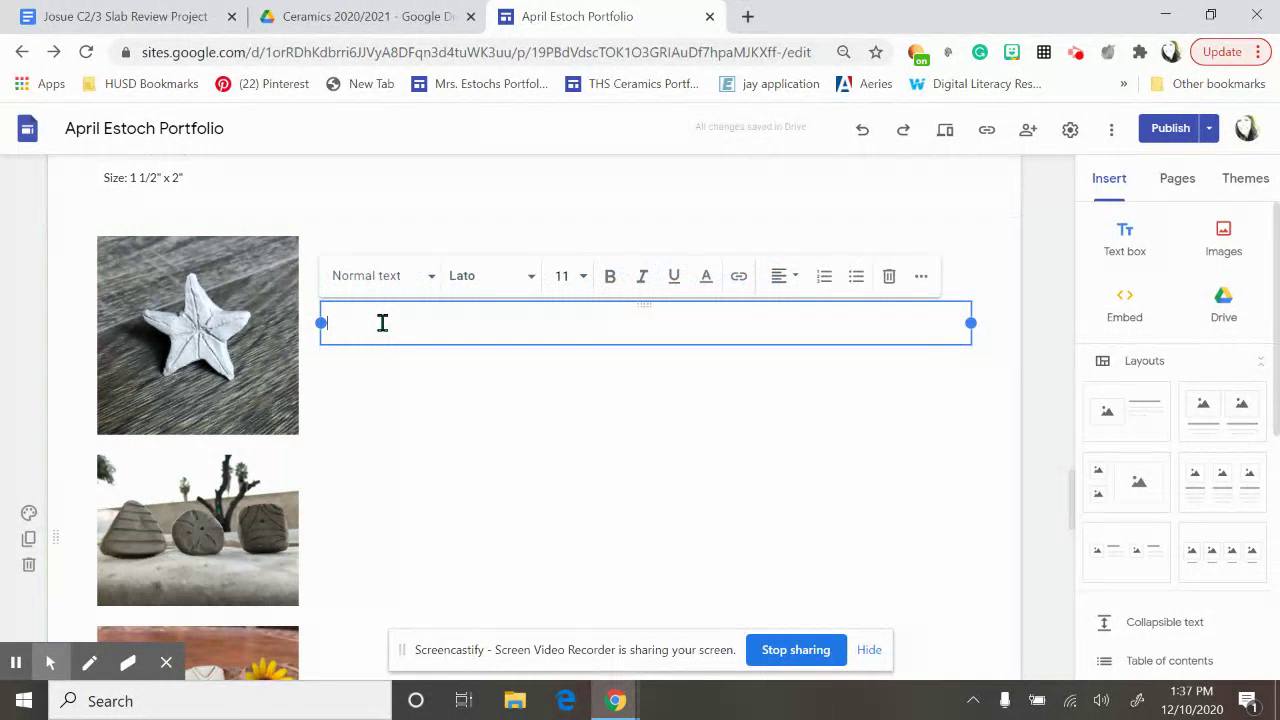
{"action": "right_click", "coordinate": [383, 326]}
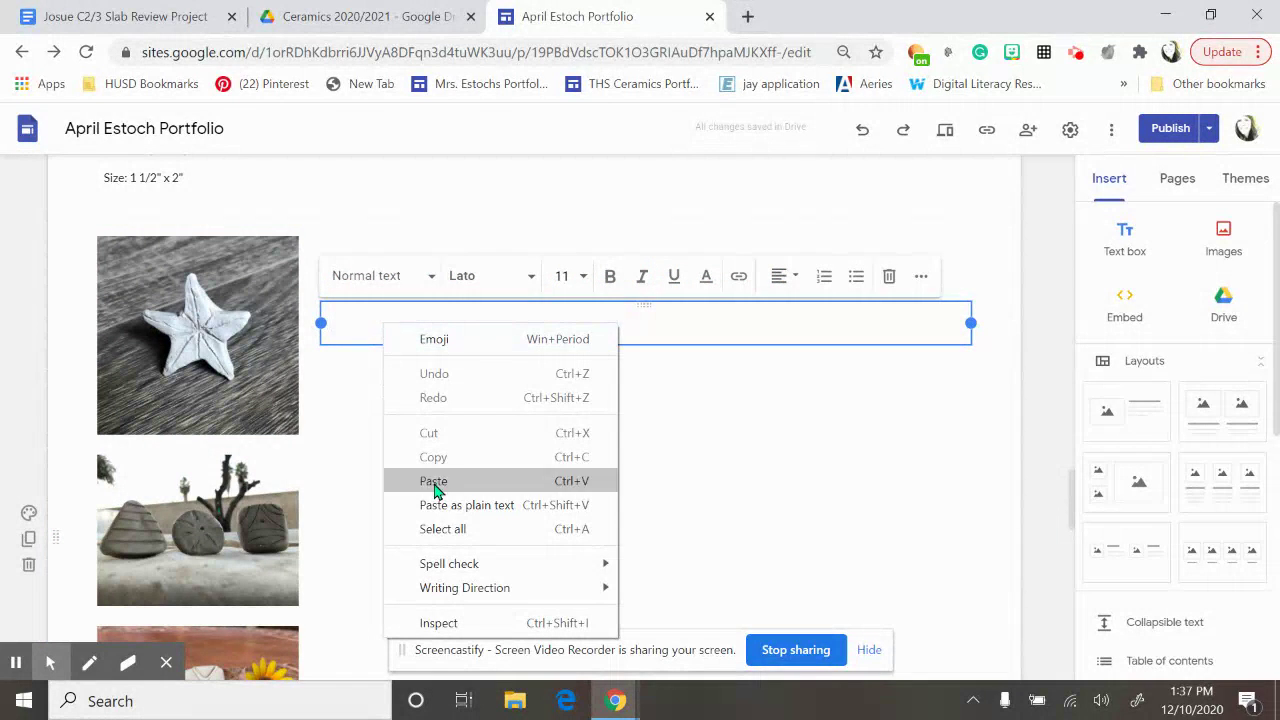
{"action": "left_click", "coordinate": [447, 514]}
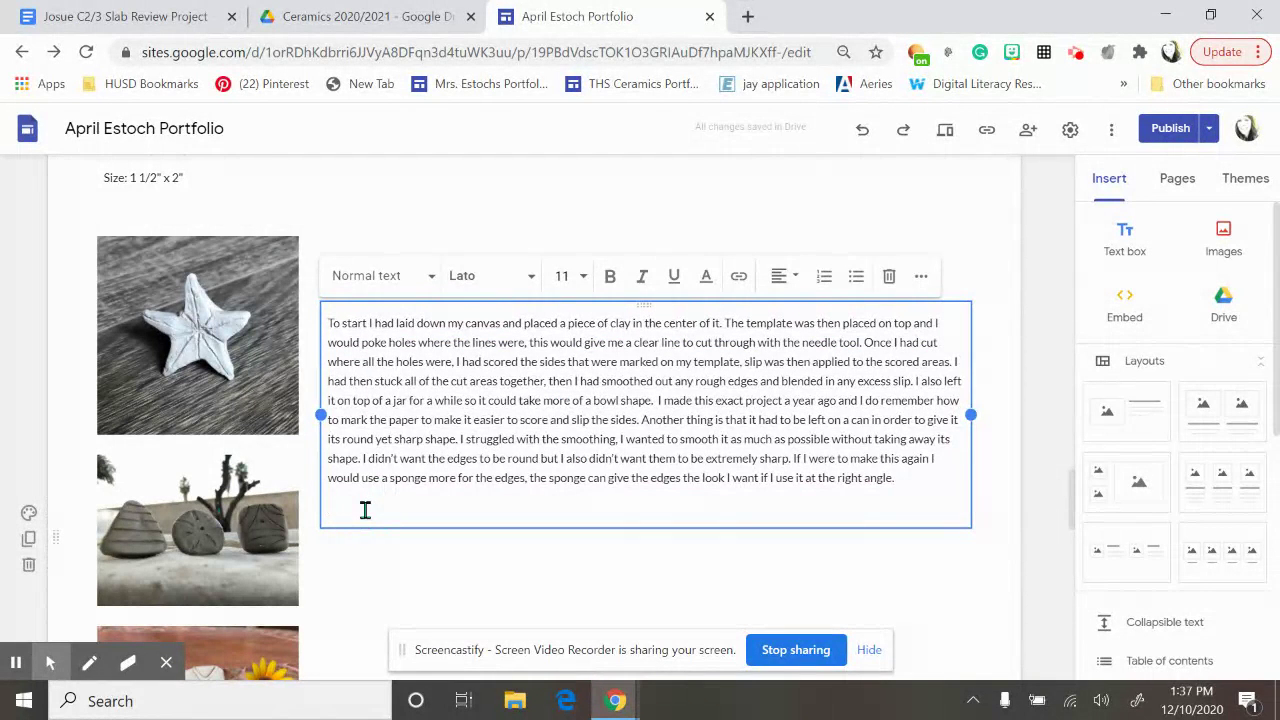
{"action": "key", "text": "BackSpace"}
{"action": "left_click", "coordinate": [329, 323]}
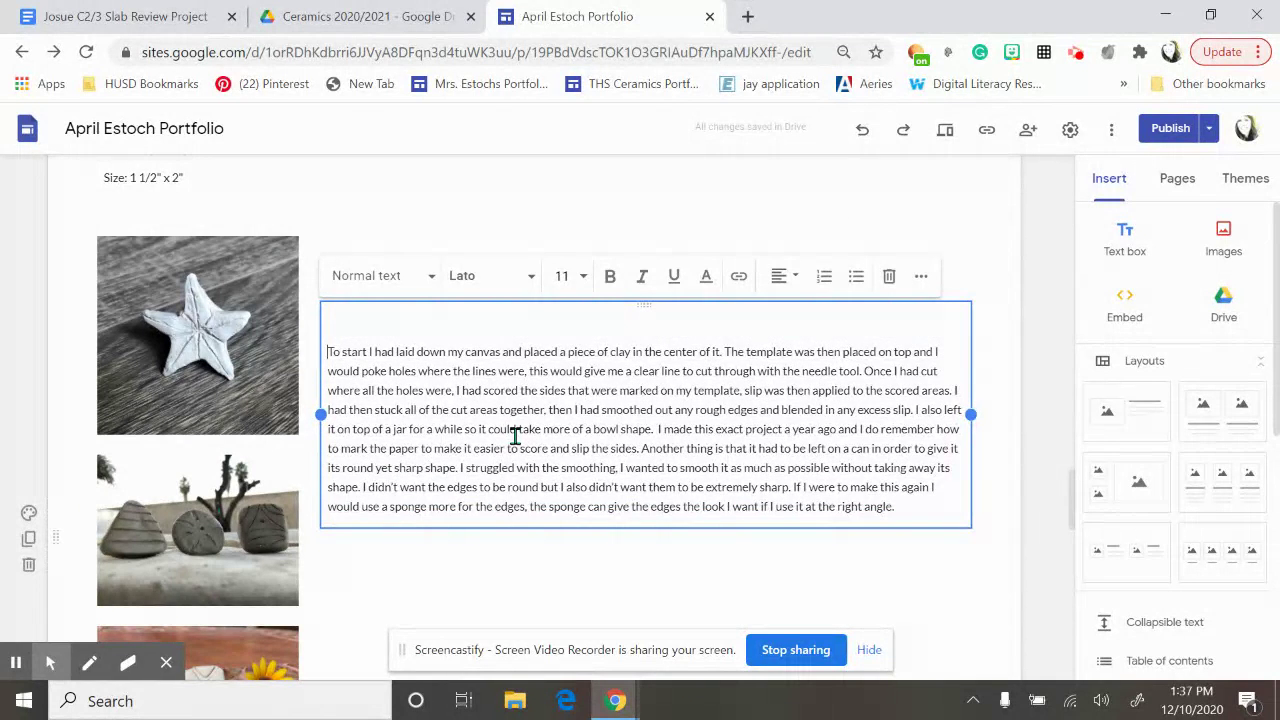
{"action": "left_click", "coordinate": [538, 546]}
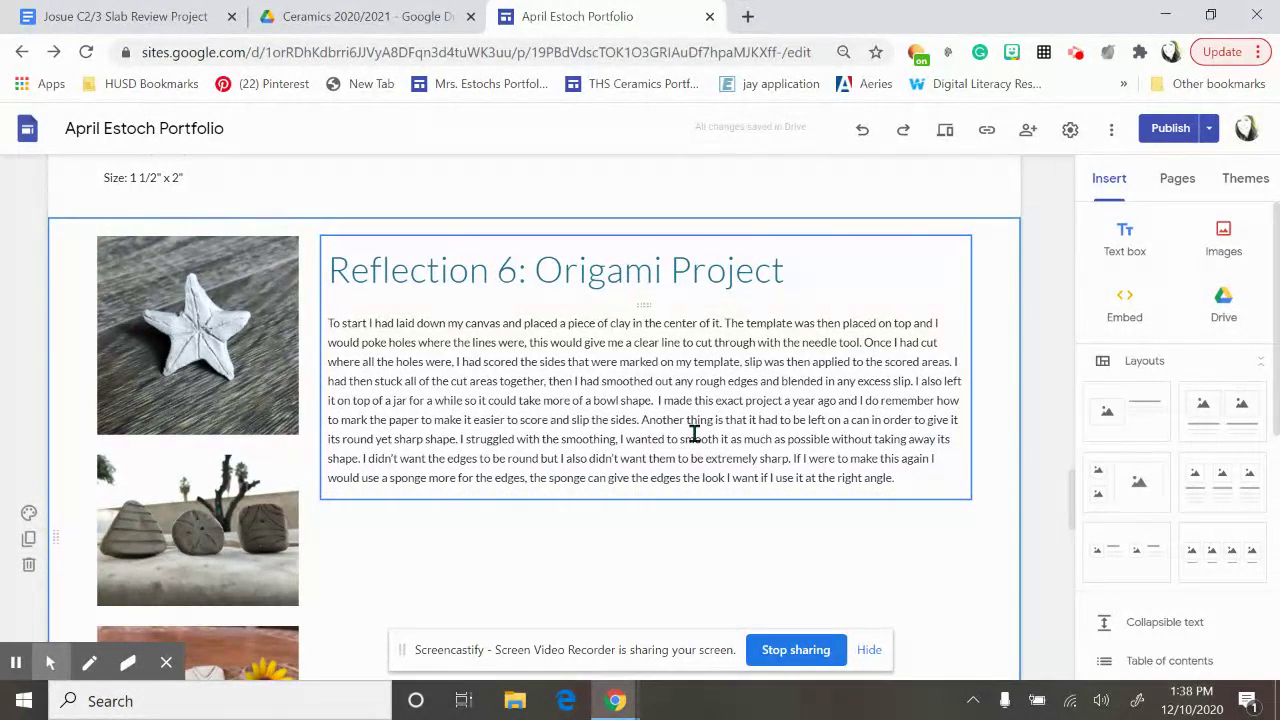
{"action": "left_click", "coordinate": [460, 361]}
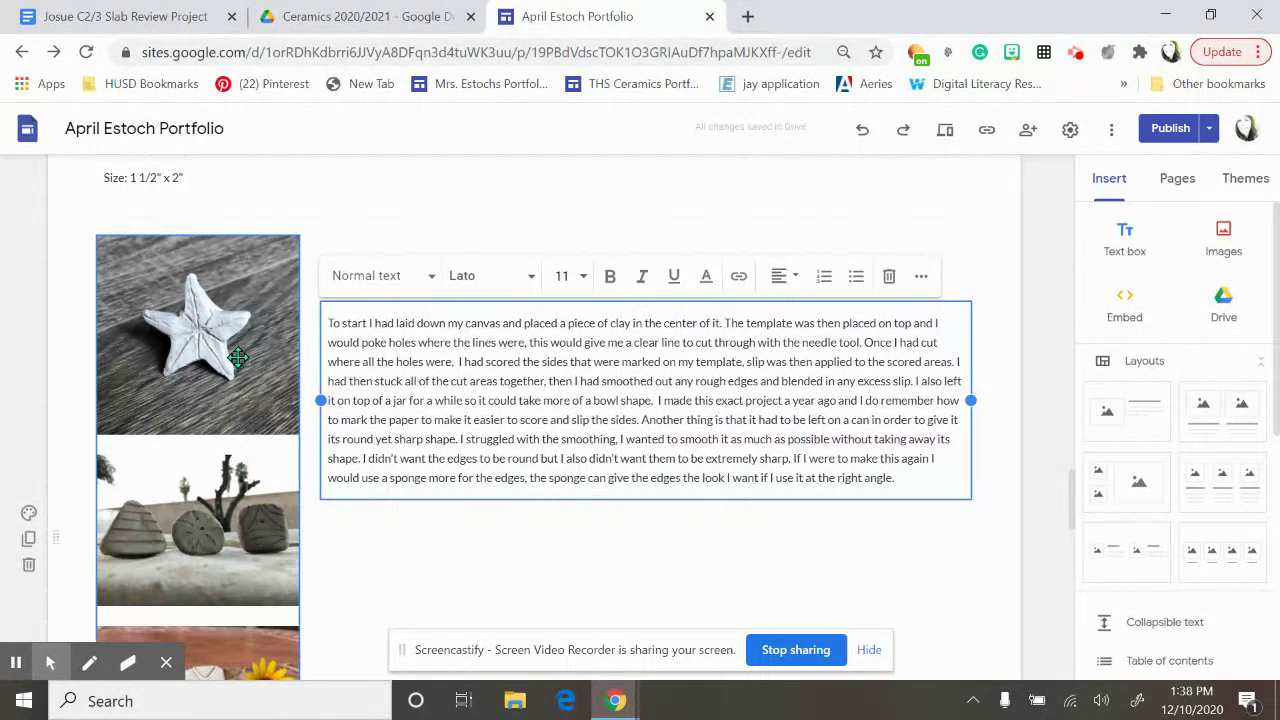
- Replace the star image in the Origami Project section with the flat clay slab photo, a "Copy of Slab Proje..." file from recent Google Drive images
{"action": "scroll", "coordinate": [260, 400], "scroll_direction": "down", "scroll_amount": 3}
{"action": "scroll", "coordinate": [258, 400], "scroll_direction": "up", "scroll_amount": 2}
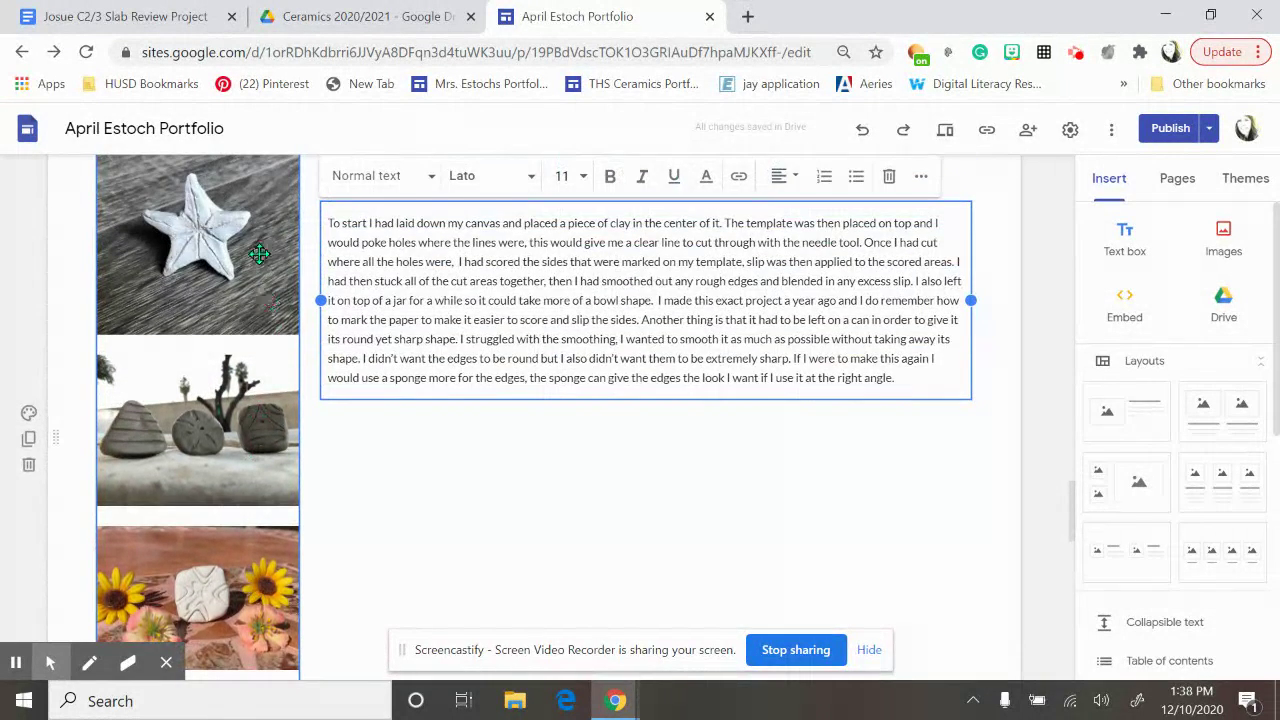
{"action": "left_click", "coordinate": [272, 270]}
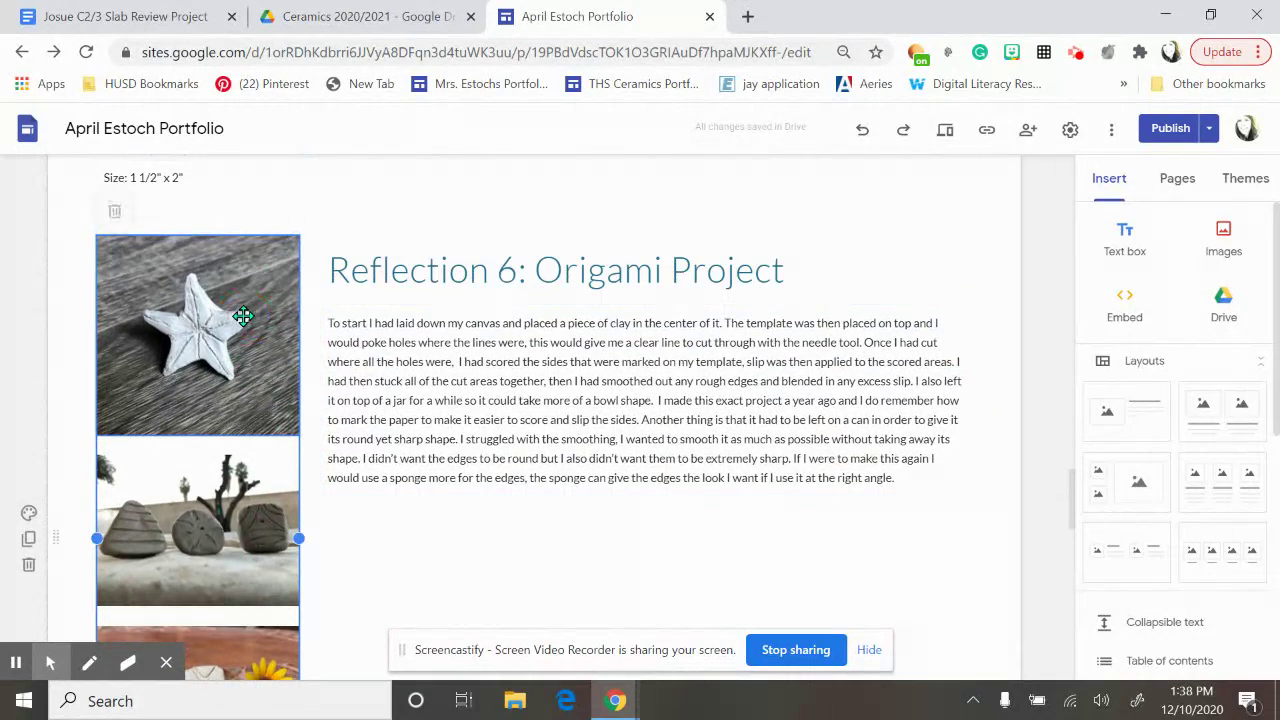
{"action": "scroll", "coordinate": [255, 340], "scroll_direction": "down", "scroll_amount": 5}
{"action": "scroll", "coordinate": [263, 391], "scroll_direction": "up", "scroll_amount": 5}
{"action": "left_click", "coordinate": [259, 286]}
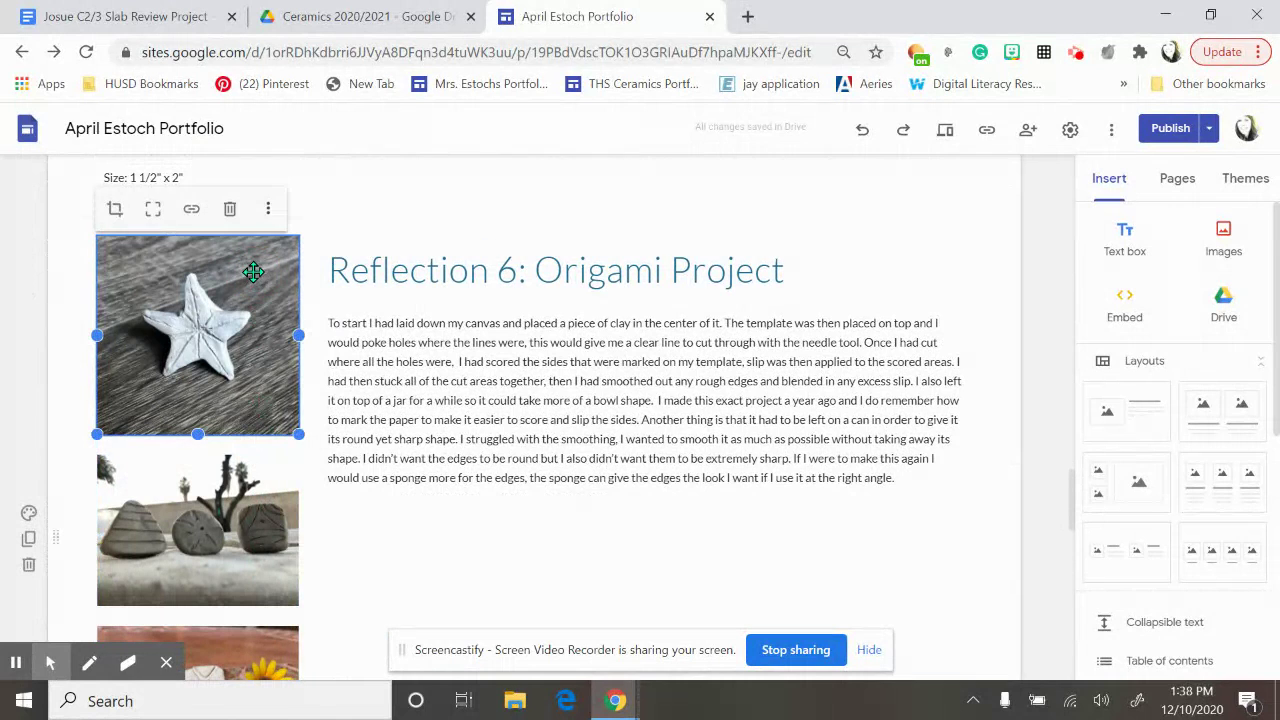
{"action": "left_click", "coordinate": [268, 210]}
{"action": "mouse_move", "coordinate": [265, 227]}
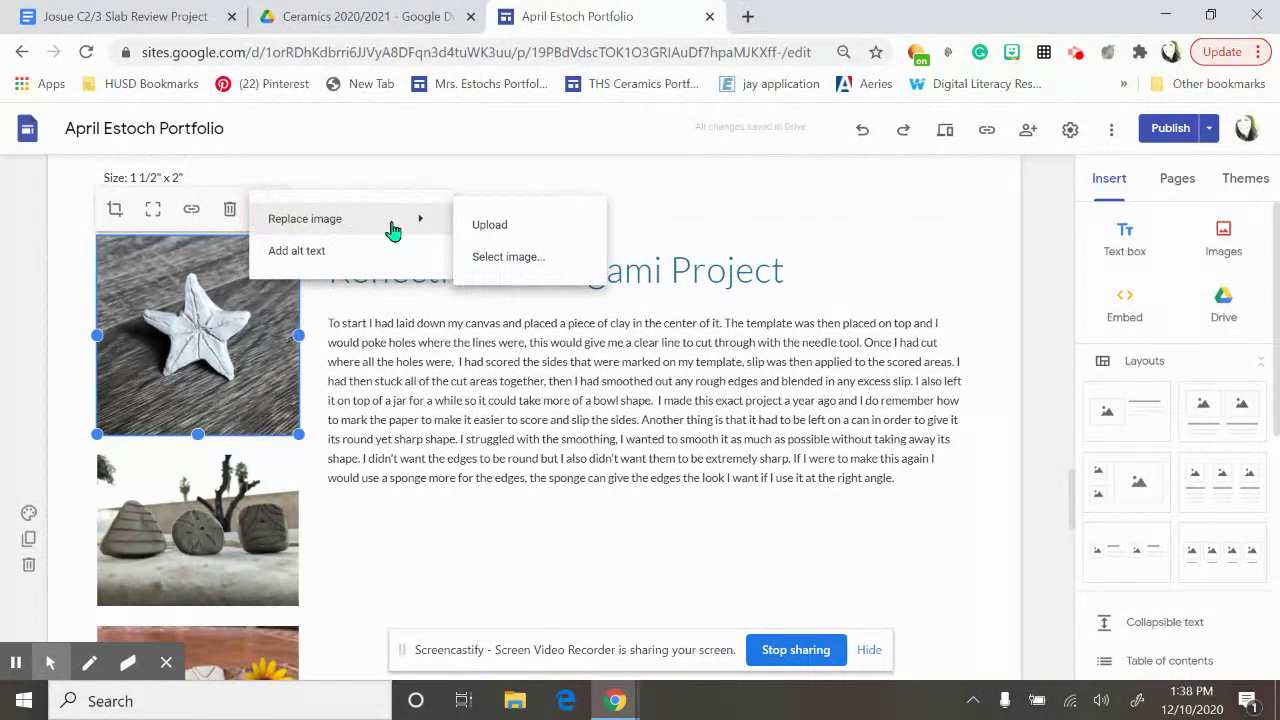
{"action": "left_click", "coordinate": [478, 256]}
{"action": "left_click", "coordinate": [270, 220]}
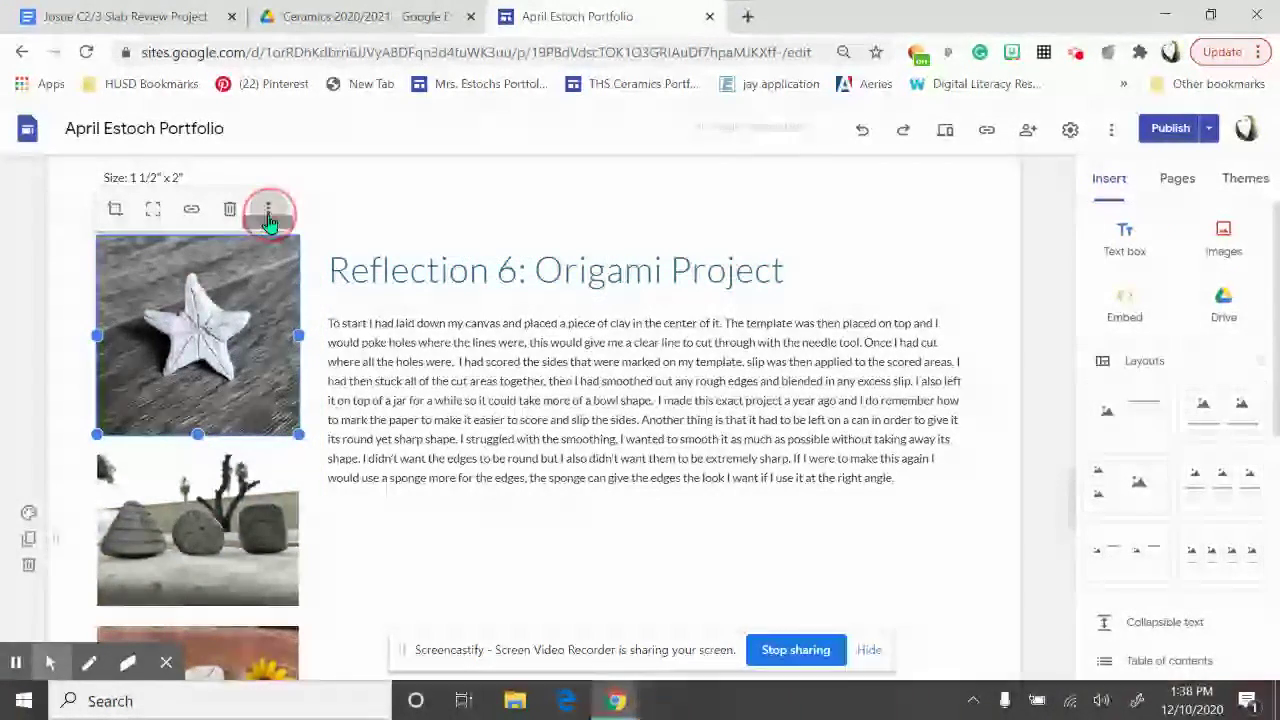
{"action": "mouse_move", "coordinate": [371, 232]}
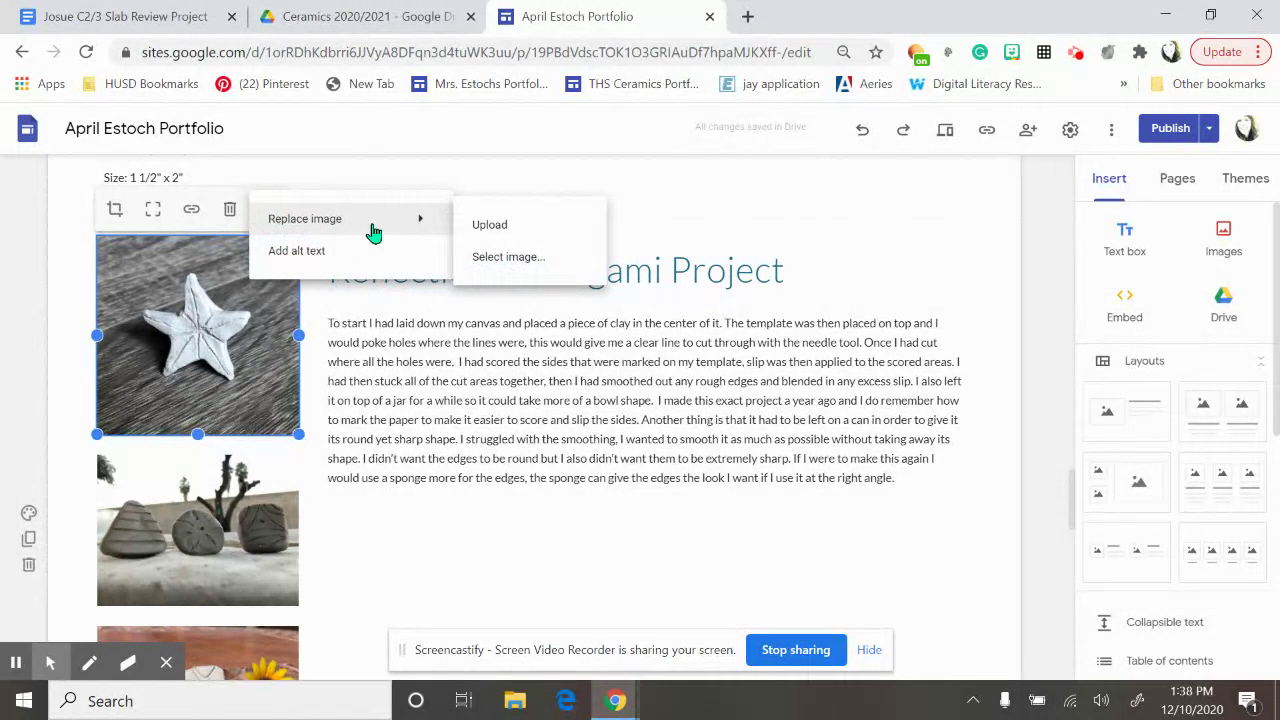
{"action": "left_click", "coordinate": [492, 258]}
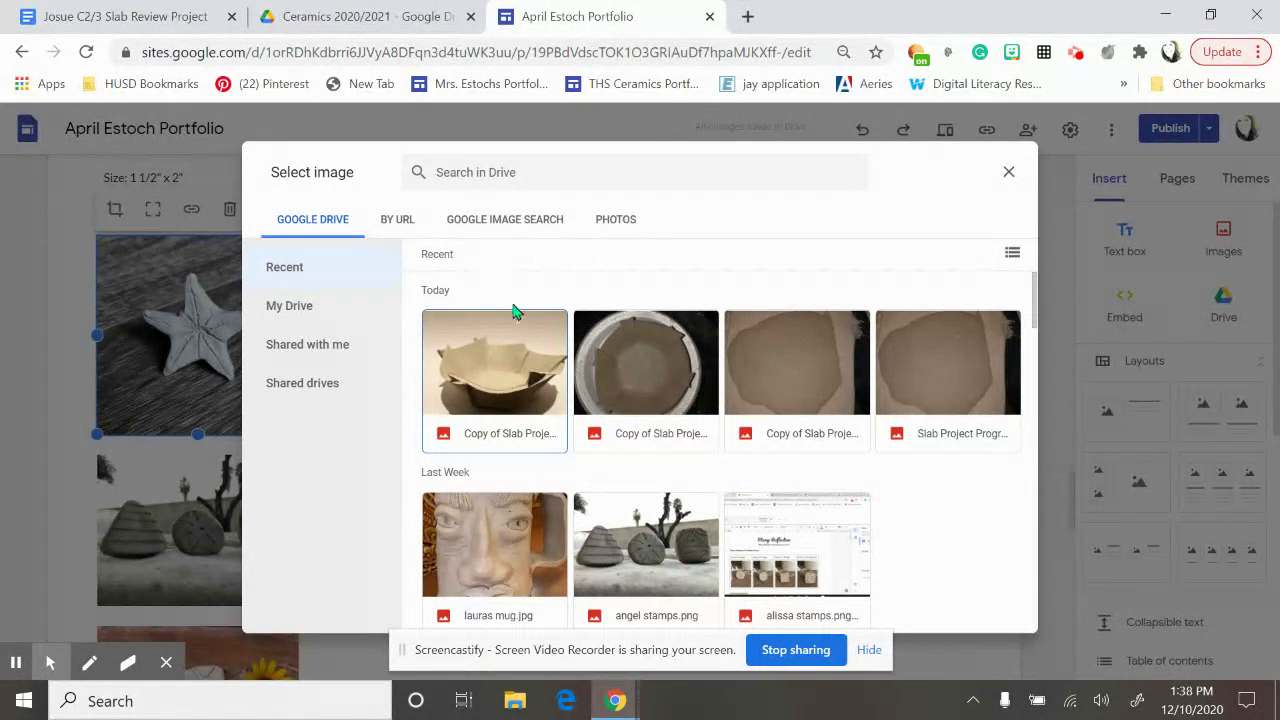
{"action": "left_click", "coordinate": [800, 370]}
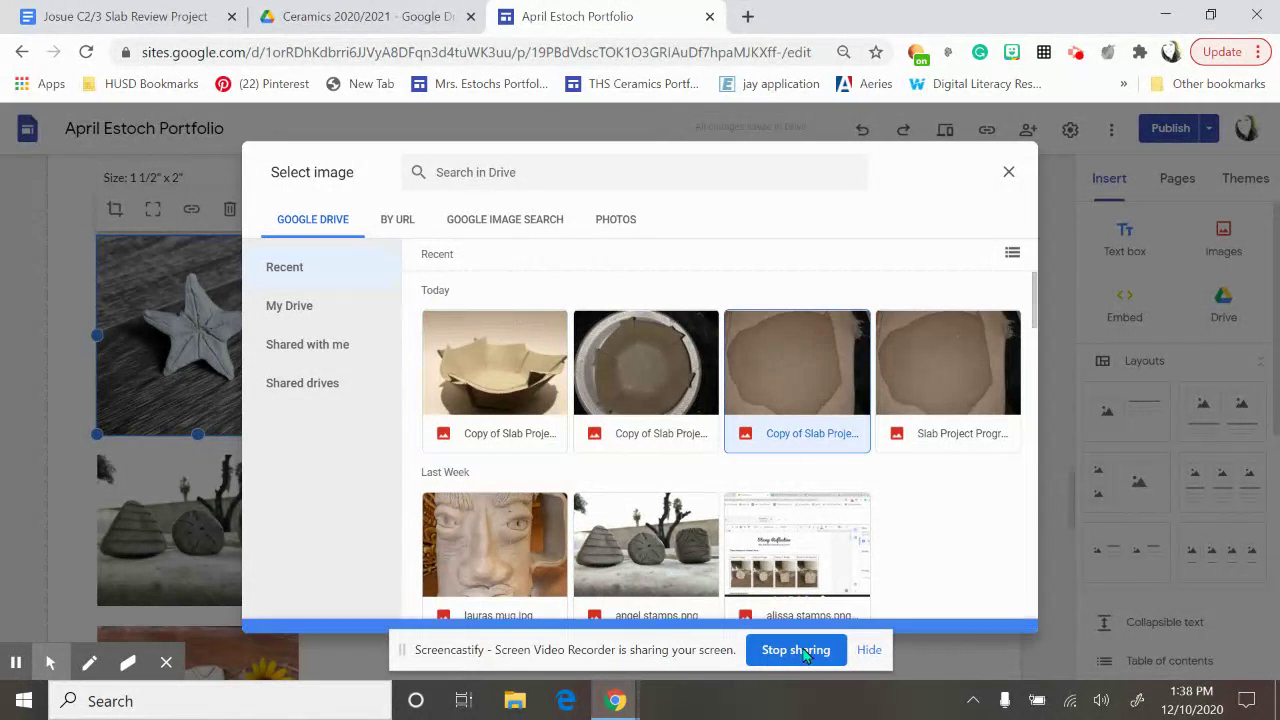
{"action": "left_click", "coordinate": [993, 615]}
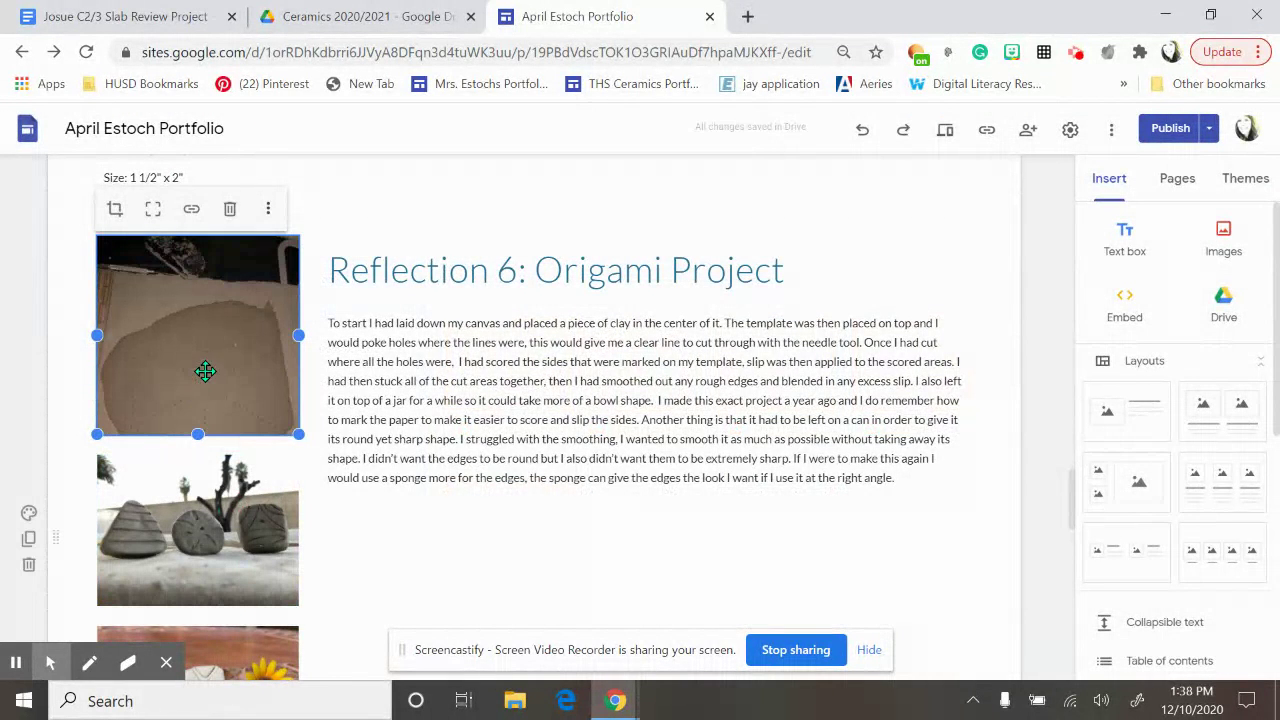
- Reposition the clay slab photo upward within its crop frame so more of the slab shows
{"action": "double_click", "coordinate": [205, 371]}
{"action": "left_click_drag", "start_coordinate": [206, 390], "coordinate": [207, 331]}
{"action": "left_click", "coordinate": [340, 442]}
{"action": "left_click", "coordinate": [357, 514]}
- Replace the second image, the three clay stamps, with the Google Drive photo of the clay bowl inside a round container
{"action": "left_click", "coordinate": [188, 480]}
{"action": "scroll", "coordinate": [190, 420], "scroll_direction": "down", "scroll_amount": 2}
{"action": "left_click", "coordinate": [196, 319]}
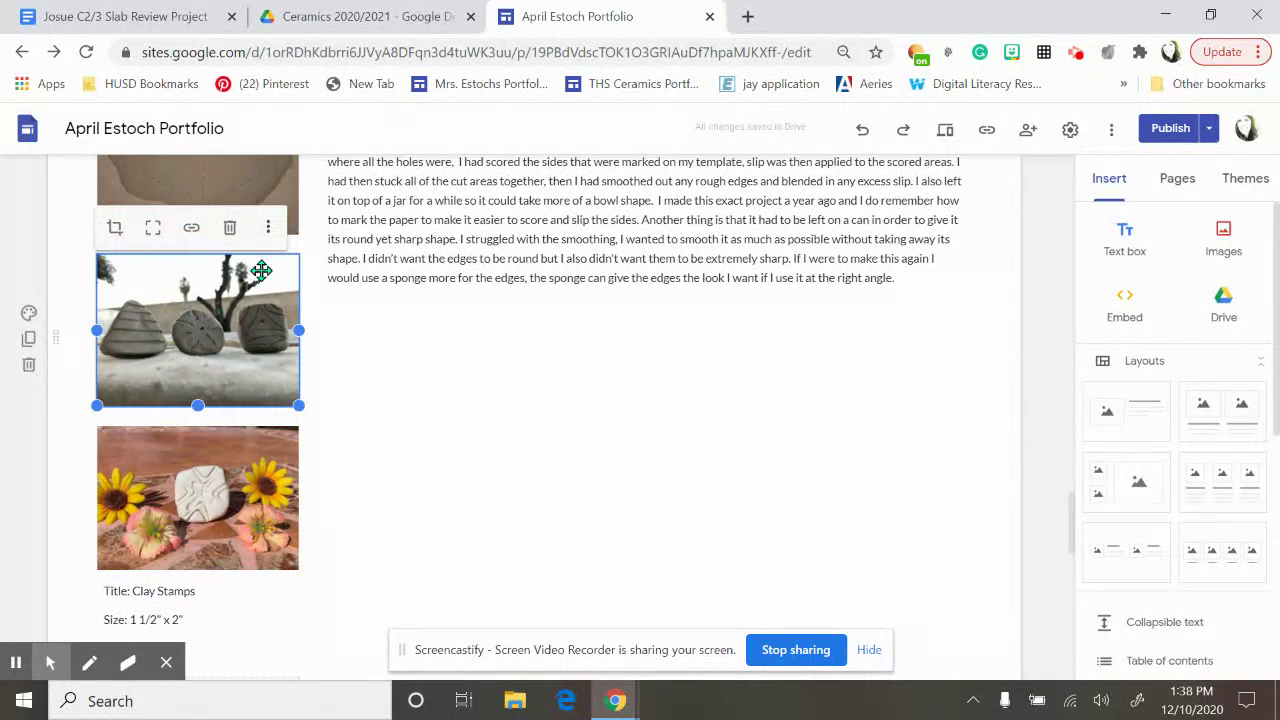
{"action": "left_click", "coordinate": [271, 237]}
{"action": "mouse_move", "coordinate": [274, 240]}
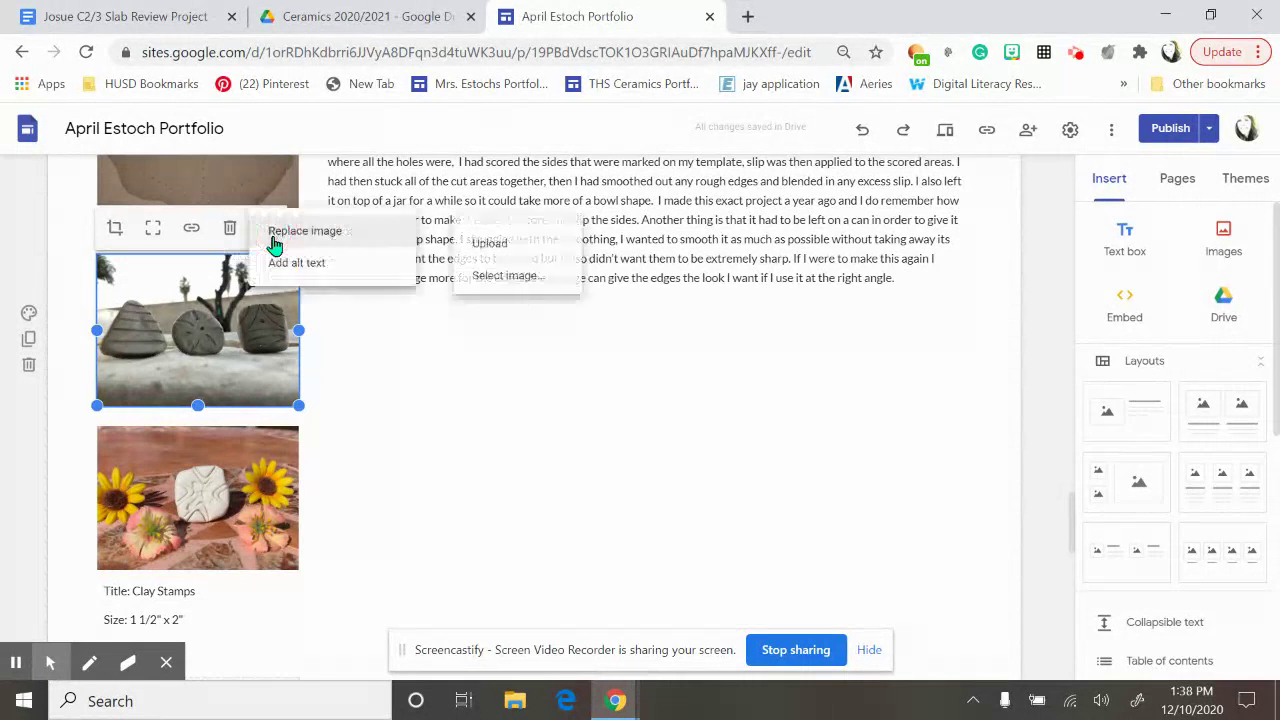
{"action": "left_click", "coordinate": [487, 278]}
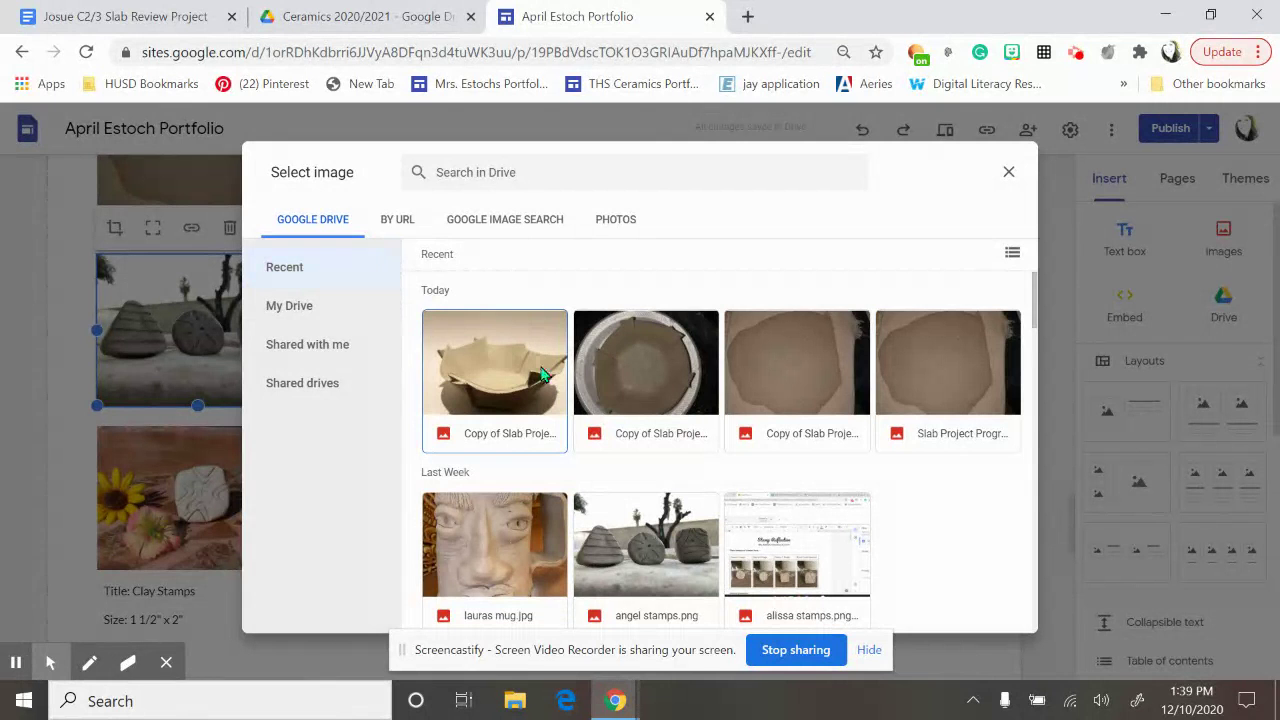
{"action": "left_click", "coordinate": [617, 375]}
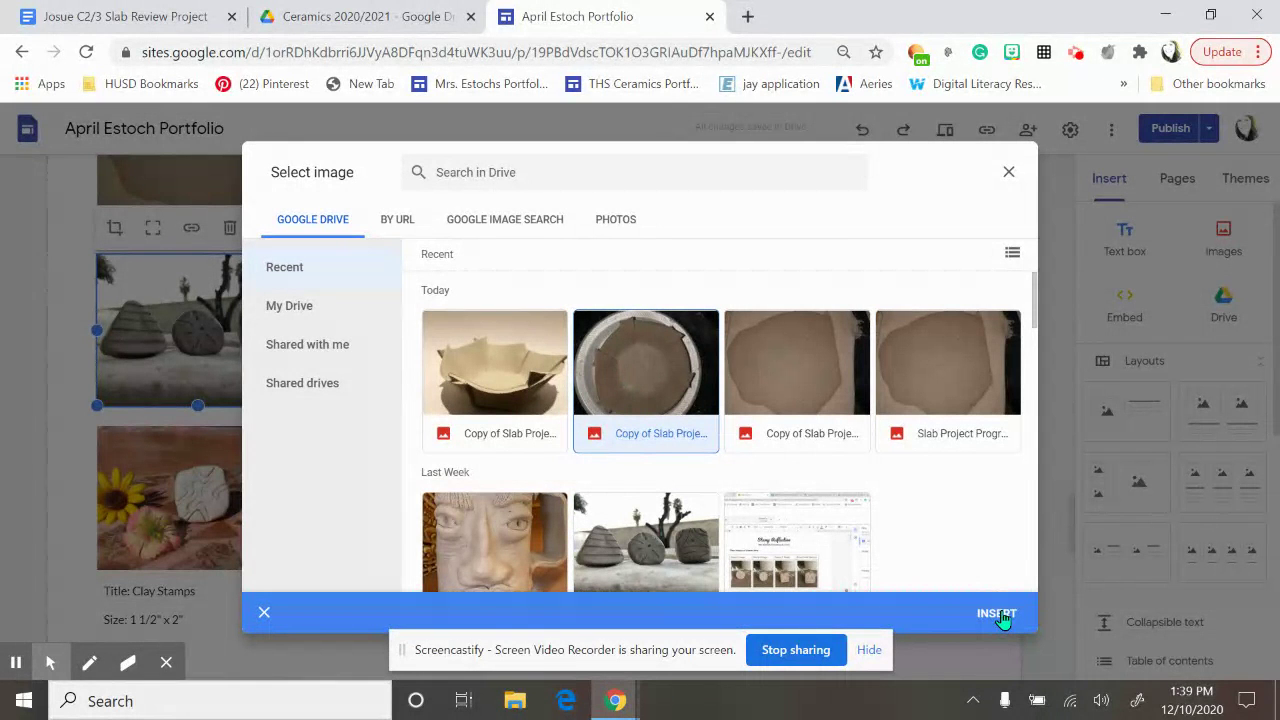
{"action": "left_click", "coordinate": [997, 614]}
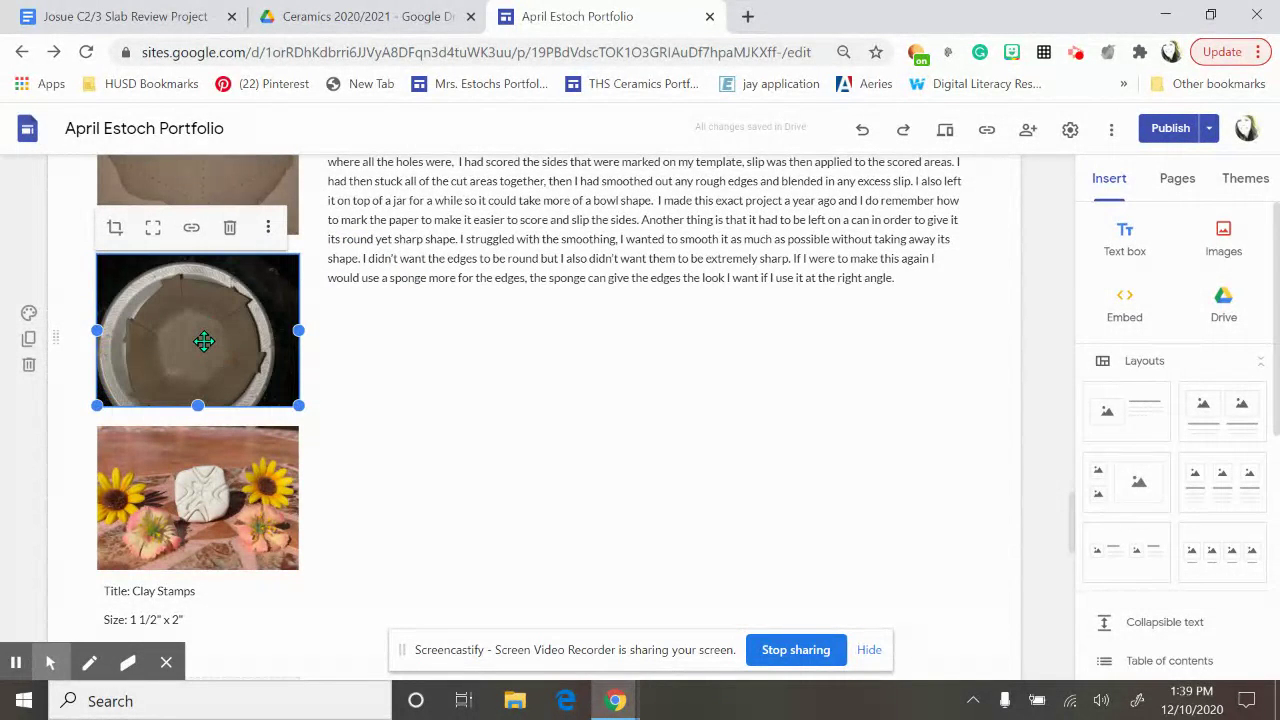
- Make the bowl-in-container image frame taller, then enlarge and shift the picture inside it so the bowl fills the frame
{"action": "left_click_drag", "start_coordinate": [199, 405], "coordinate": [205, 433]}
{"action": "double_click", "coordinate": [201, 303]}
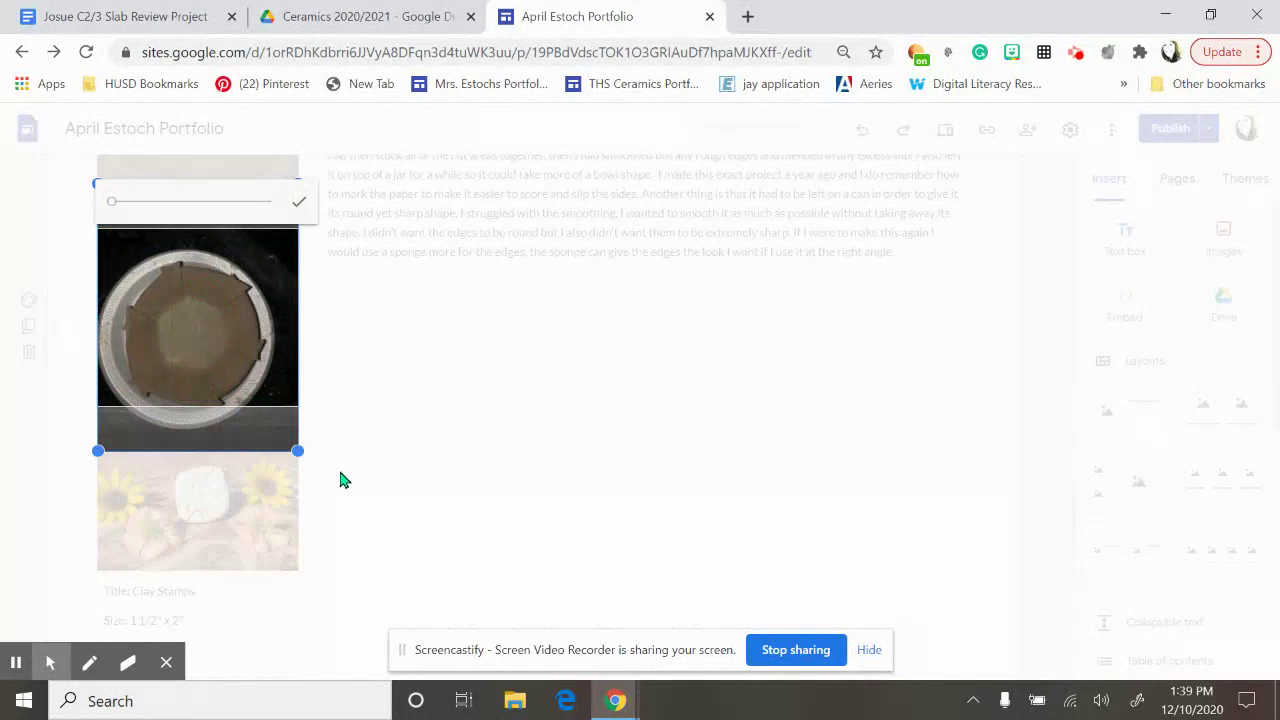
{"action": "left_click_drag", "start_coordinate": [300, 455], "coordinate": [341, 519]}
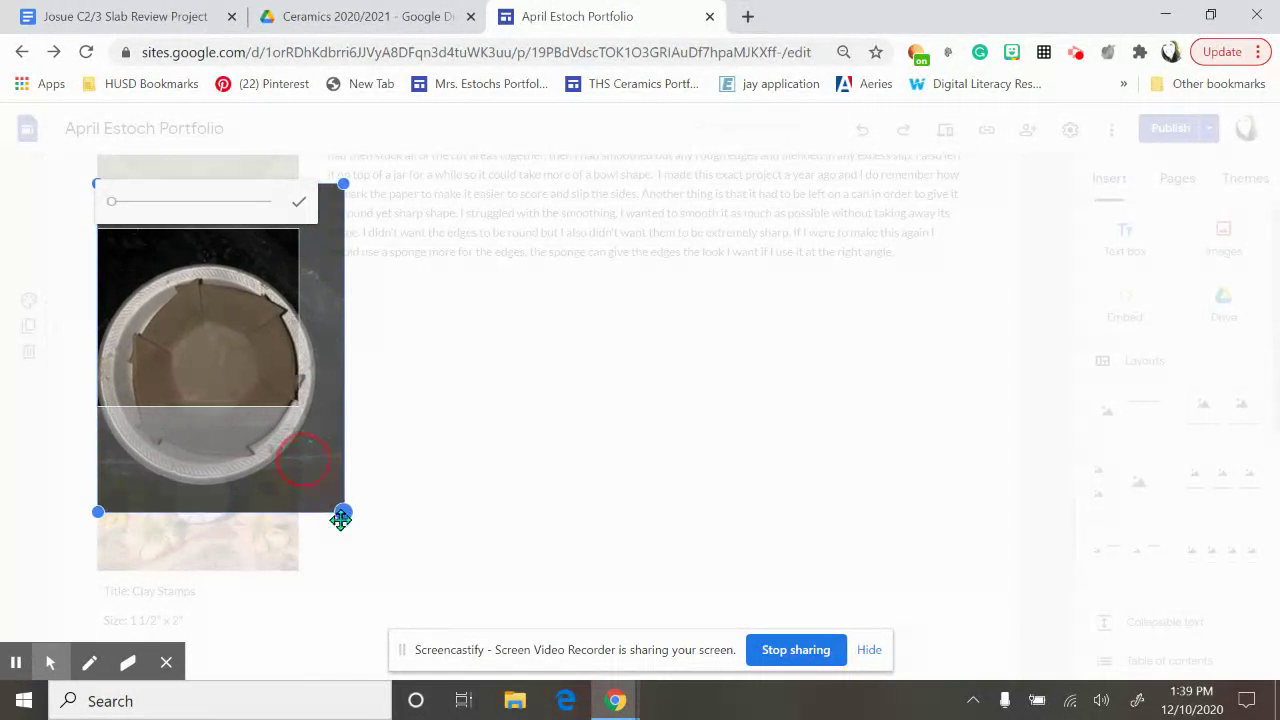
{"action": "left_click_drag", "start_coordinate": [191, 349], "coordinate": [176, 308]}
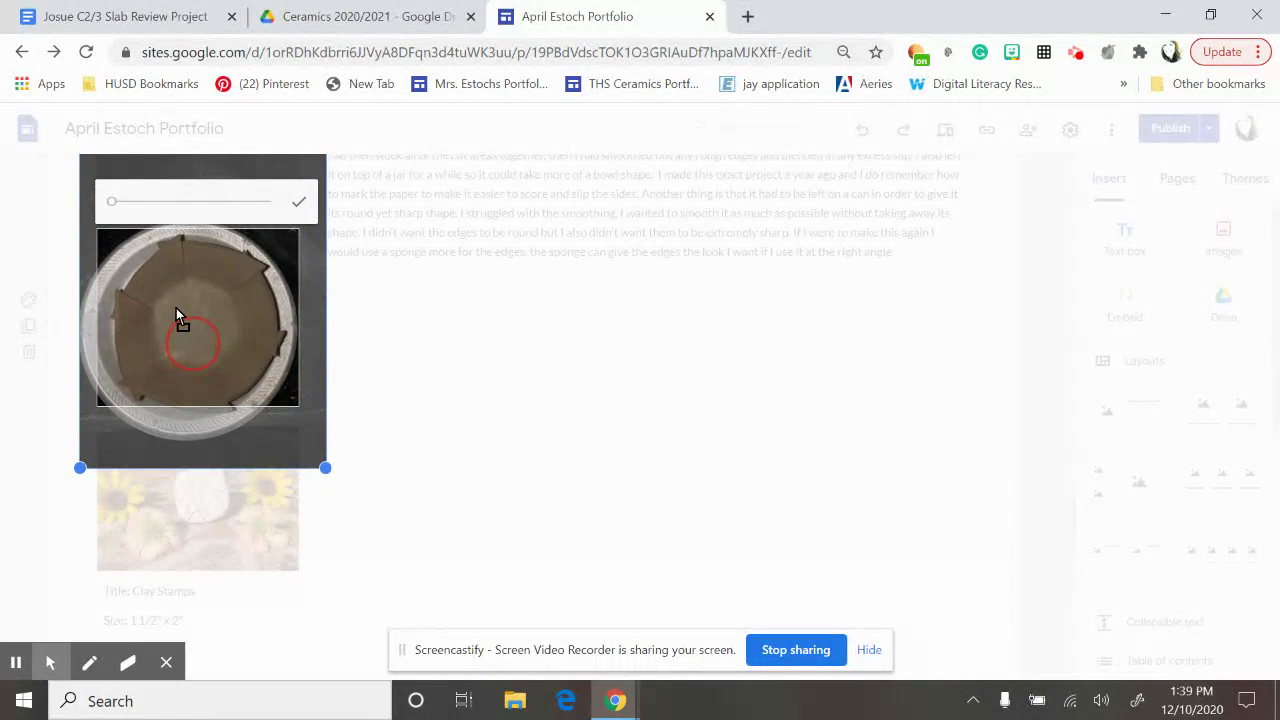
{"action": "left_click", "coordinate": [373, 445]}
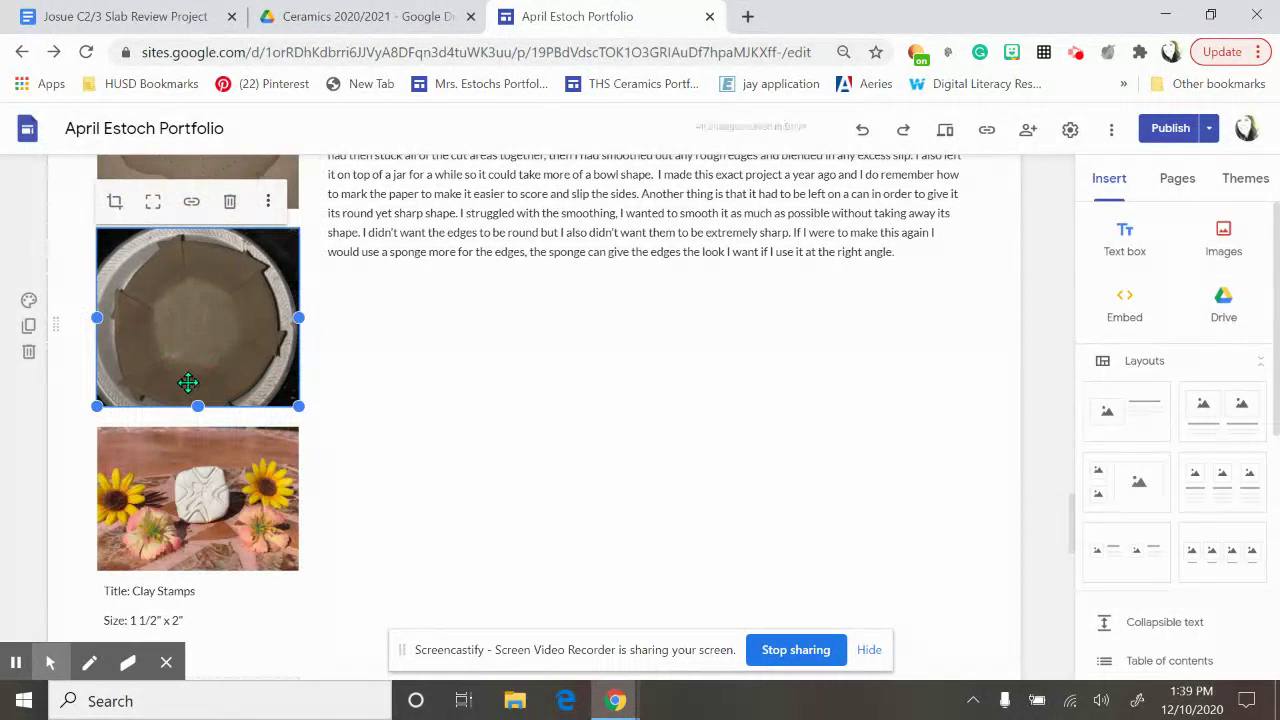
- Extend the bowl-in-container image frame's height further and recentre the bowl within the crop
{"action": "left_click_drag", "start_coordinate": [197, 407], "coordinate": [203, 439]}
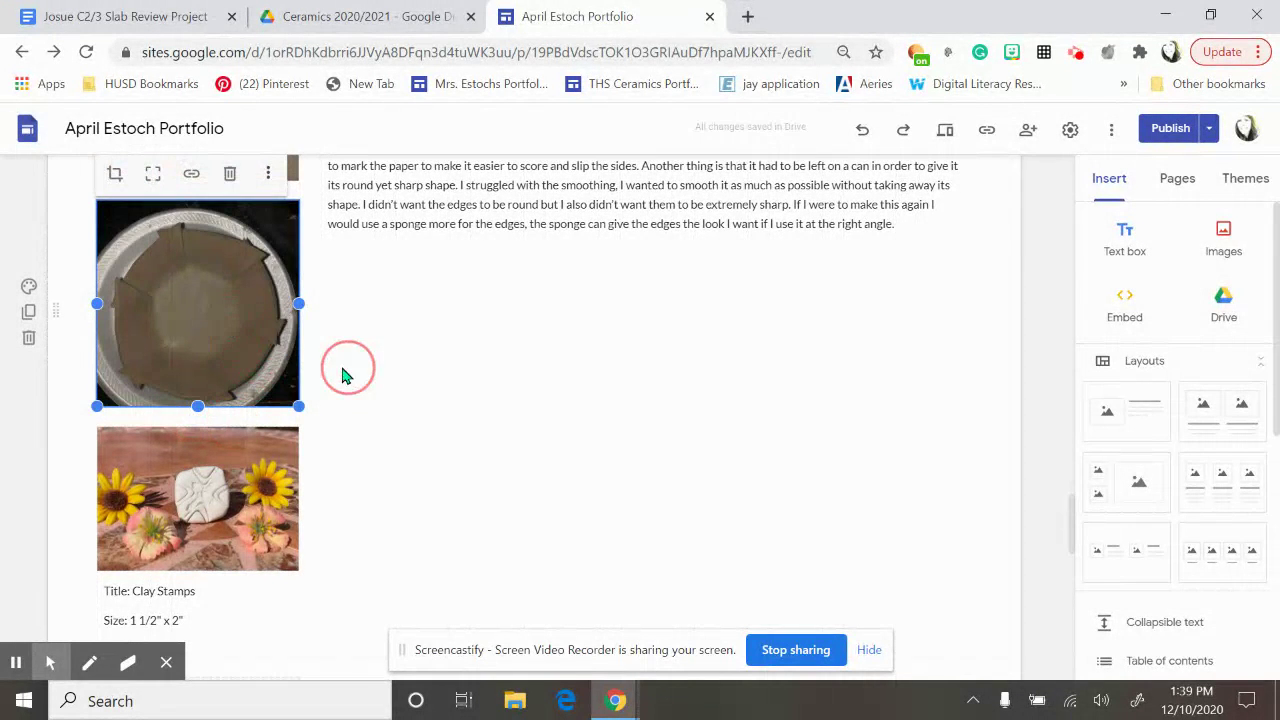
{"action": "double_click", "coordinate": [205, 334]}
{"action": "left_click_drag", "start_coordinate": [205, 334], "coordinate": [210, 320]}
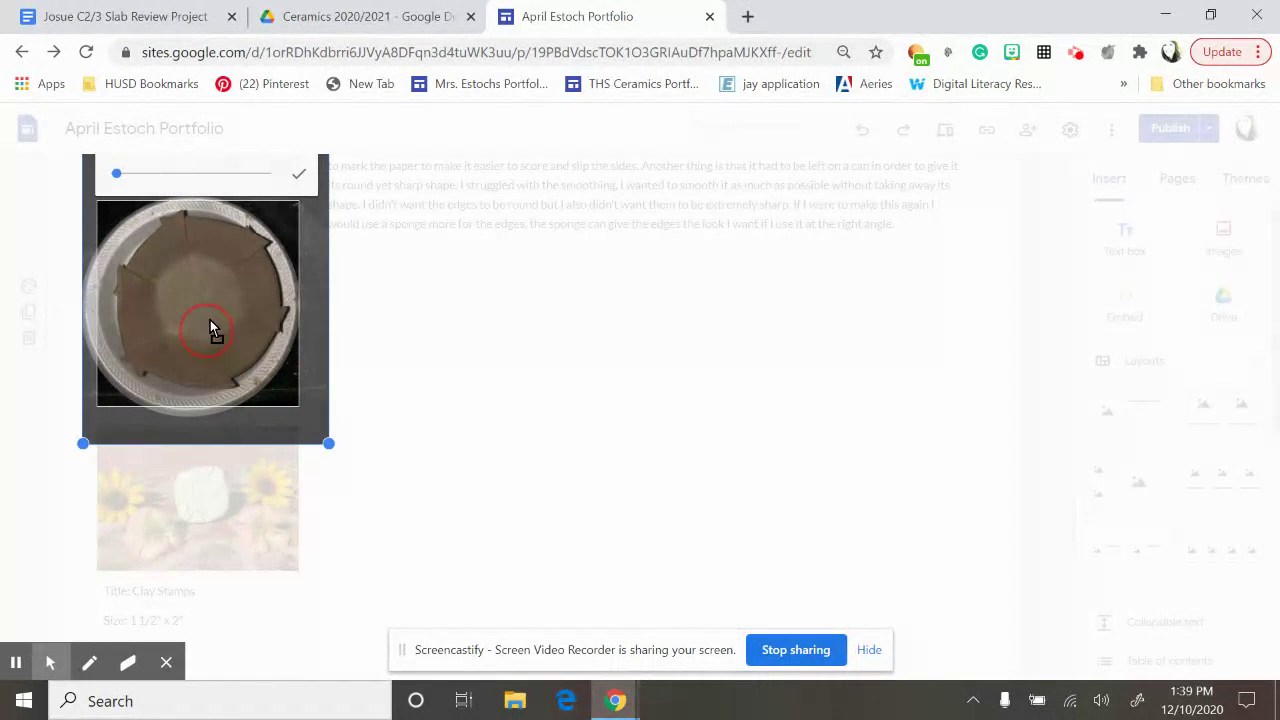
{"action": "left_click", "coordinate": [355, 374]}
- Replace the third image, the clay stamp with sunflowers, with the Google Drive photo of the finished star-edged bowl
{"action": "scroll", "coordinate": [343, 520], "scroll_direction": "down", "scroll_amount": 2}
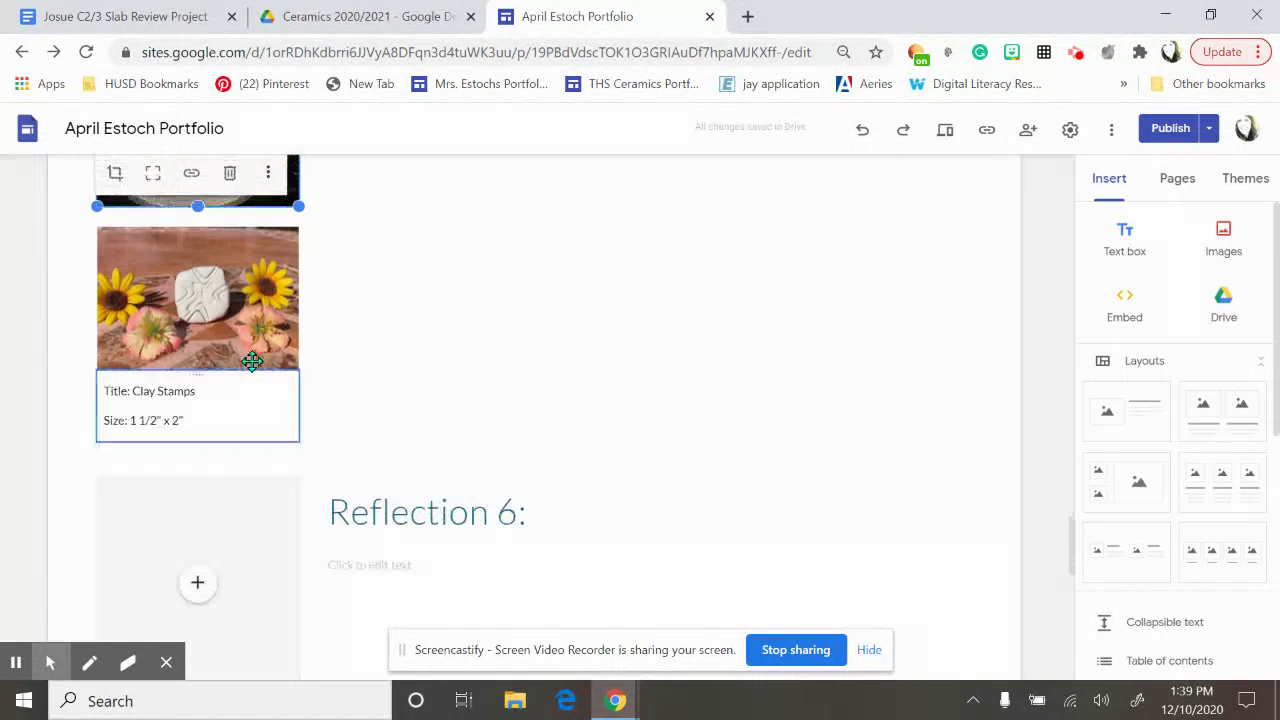
{"action": "left_click", "coordinate": [270, 300]}
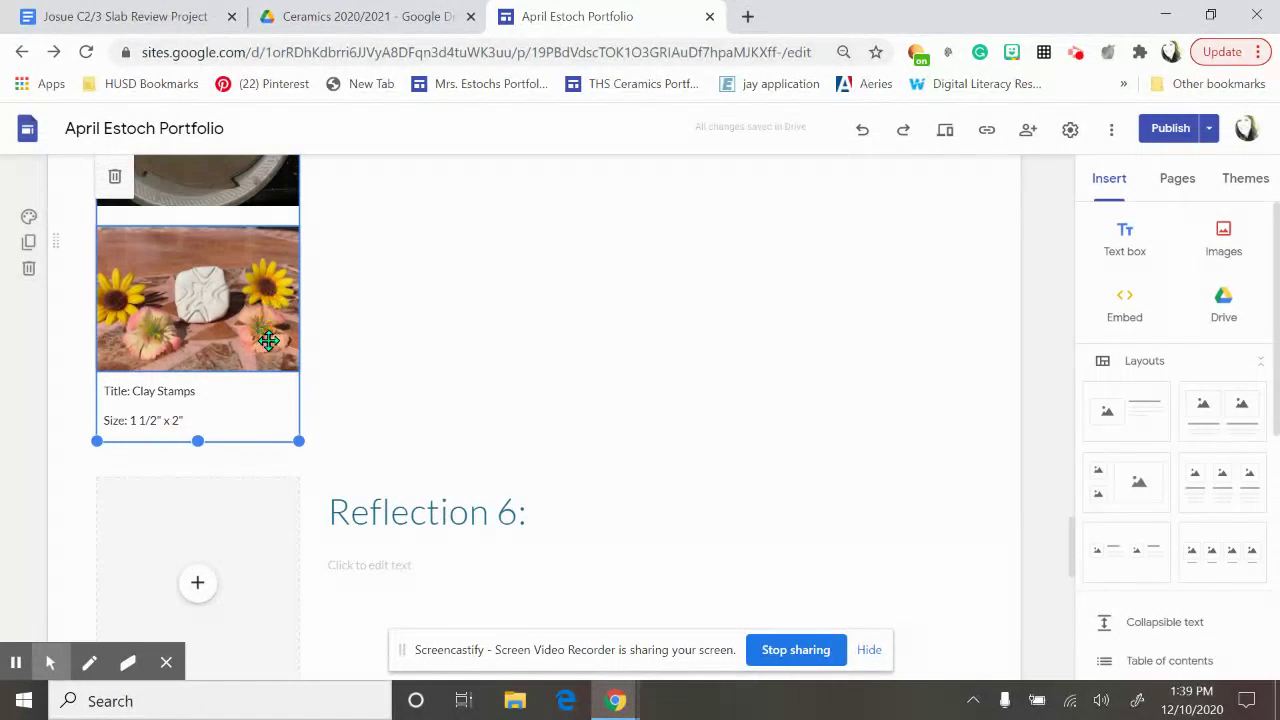
{"action": "left_click", "coordinate": [275, 276]}
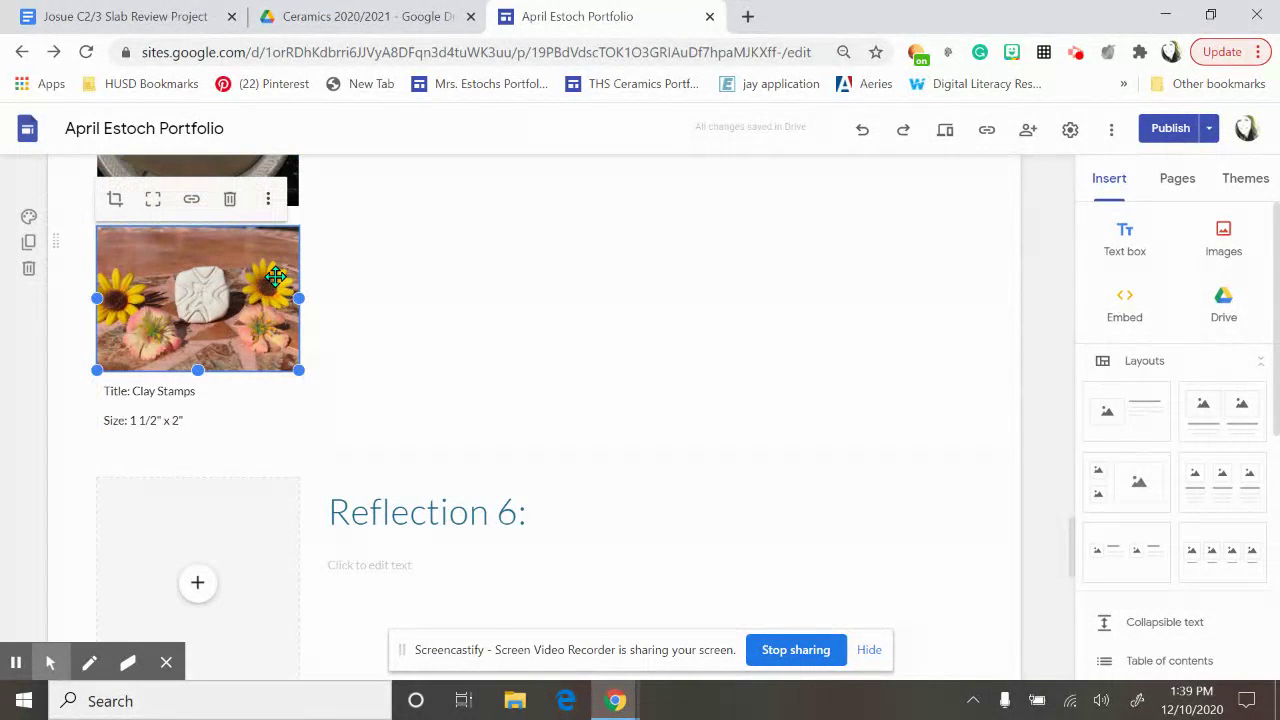
{"action": "left_click", "coordinate": [268, 215]}
{"action": "mouse_move", "coordinate": [268, 215]}
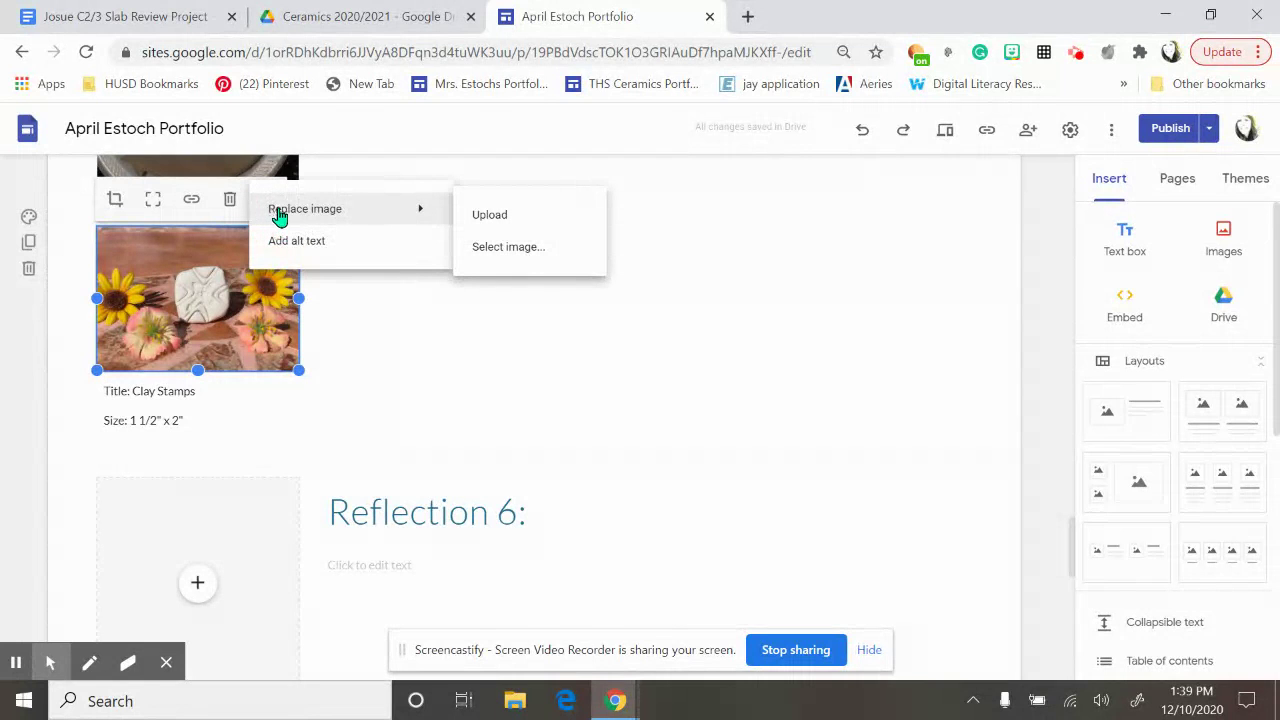
{"action": "left_click", "coordinate": [266, 320]}
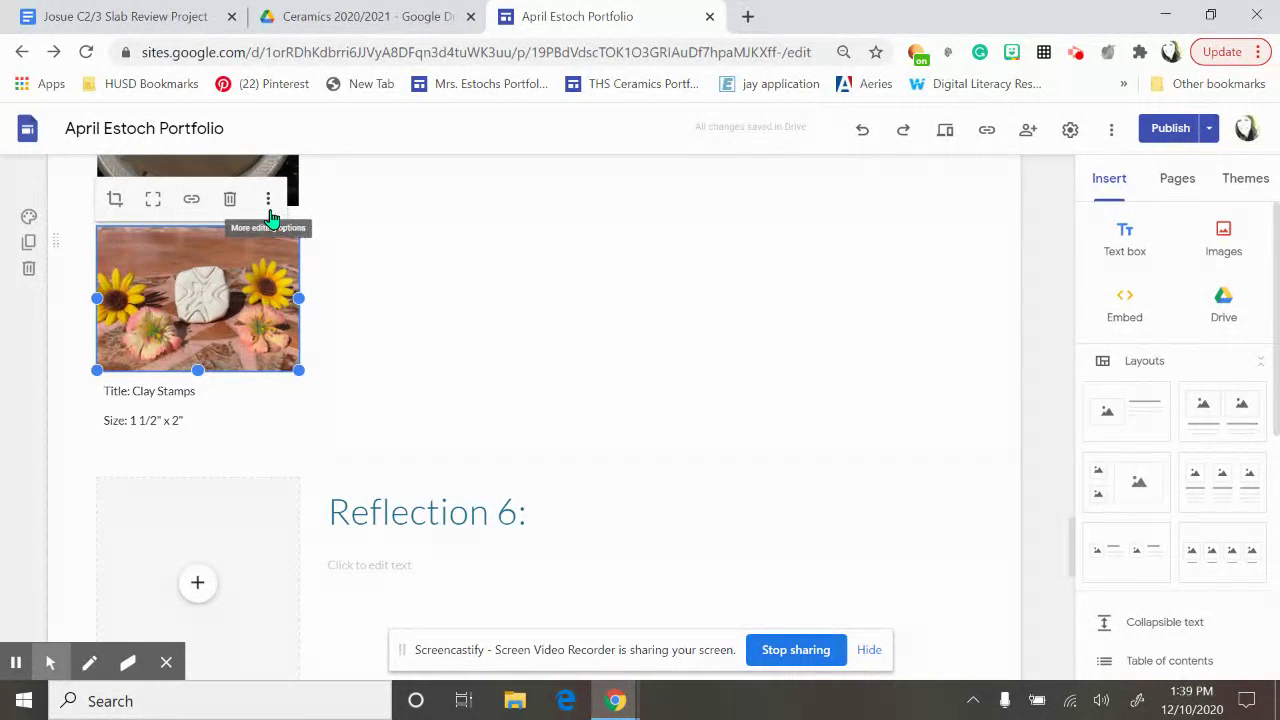
{"action": "left_click", "coordinate": [268, 212]}
{"action": "mouse_move", "coordinate": [270, 212]}
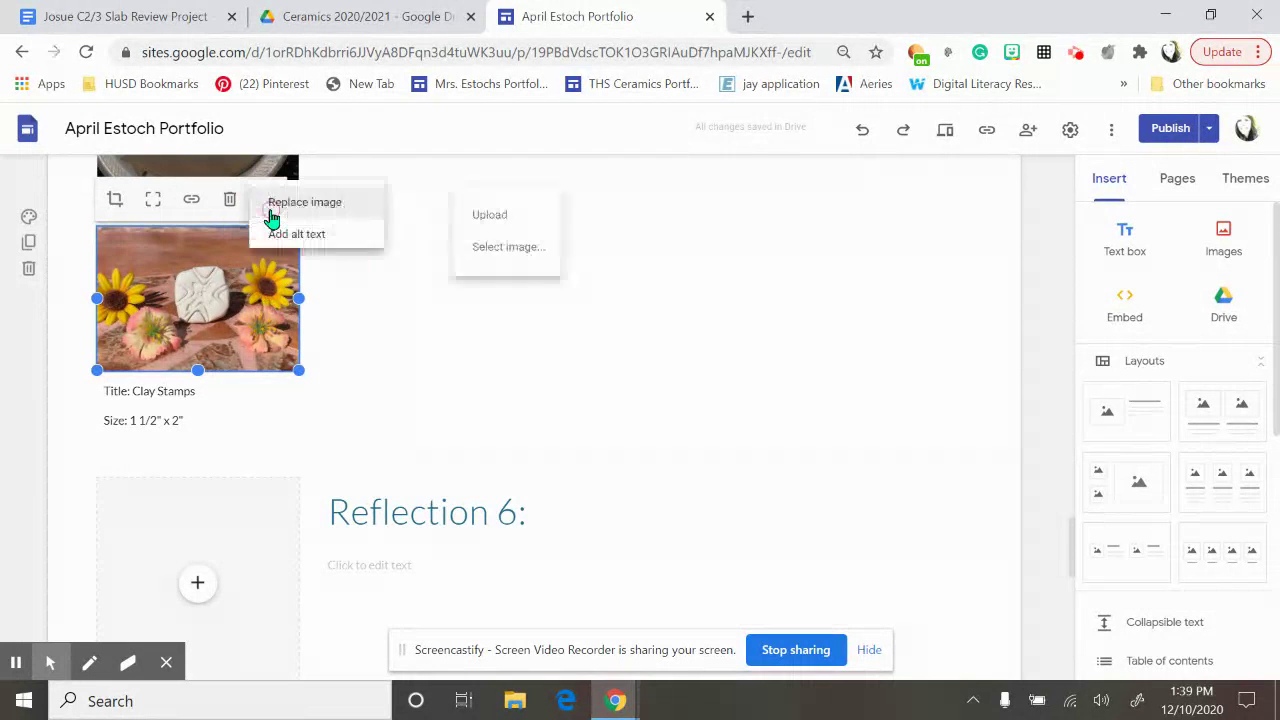
{"action": "left_click", "coordinate": [494, 248]}
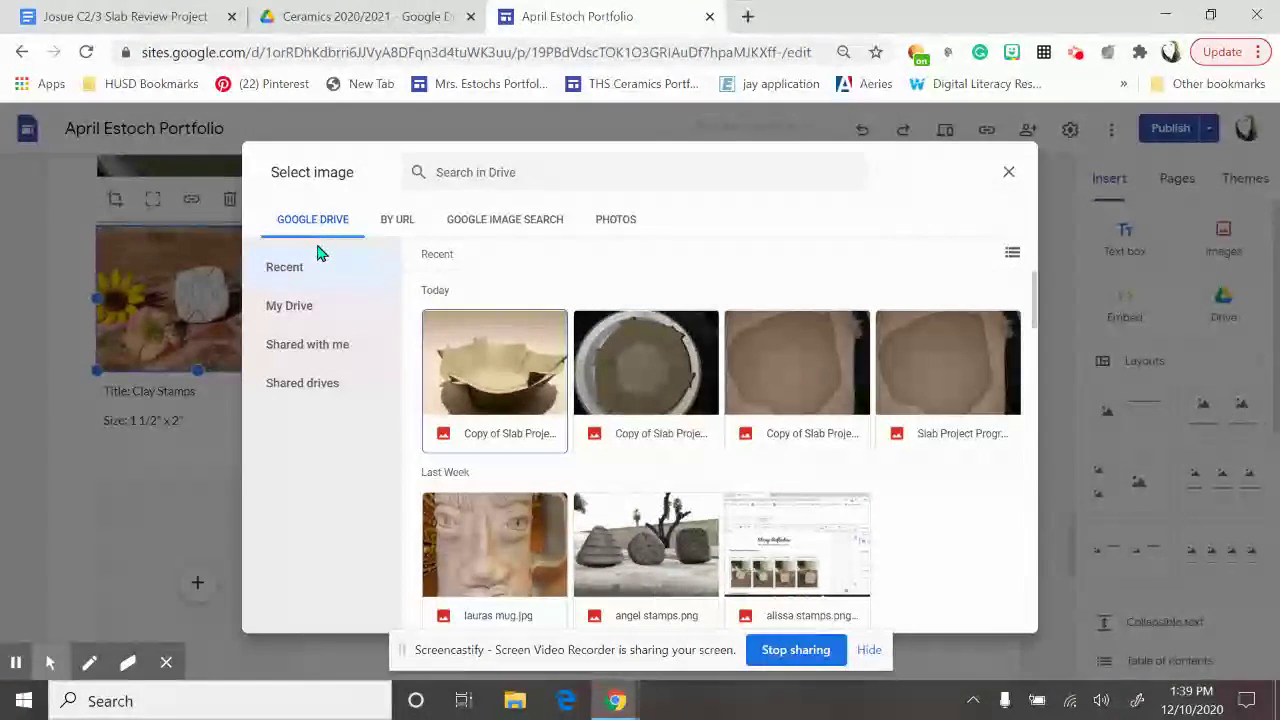
{"action": "left_click", "coordinate": [490, 387]}
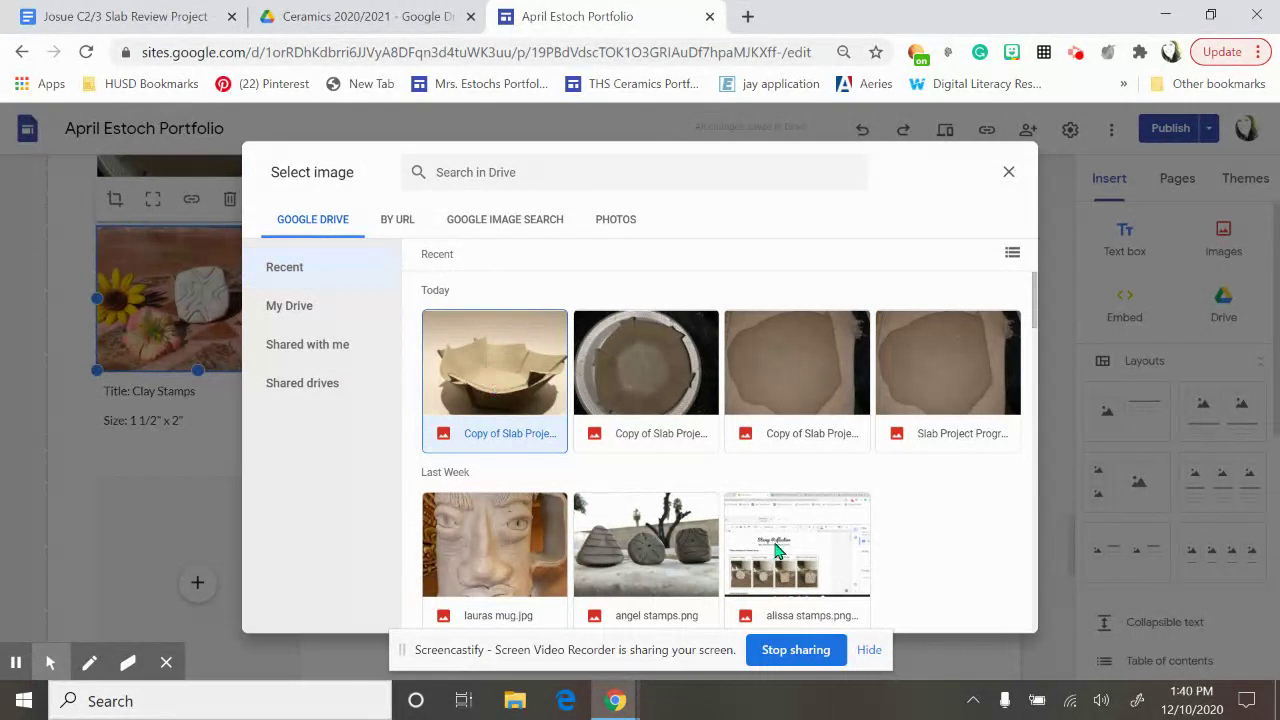
{"action": "left_click", "coordinate": [986, 612]}
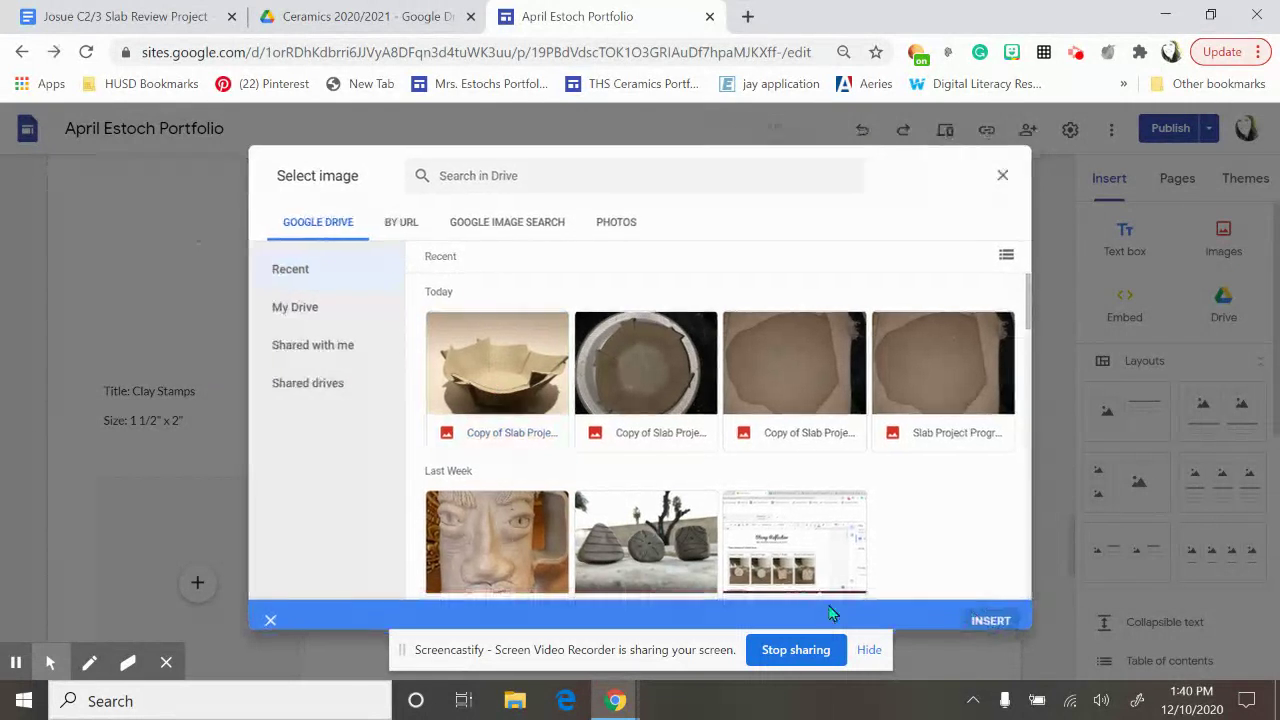
- Enlarge the finished bowl picture slightly within its crop, then make its image frame a little shorter
{"action": "double_click", "coordinate": [200, 300]}
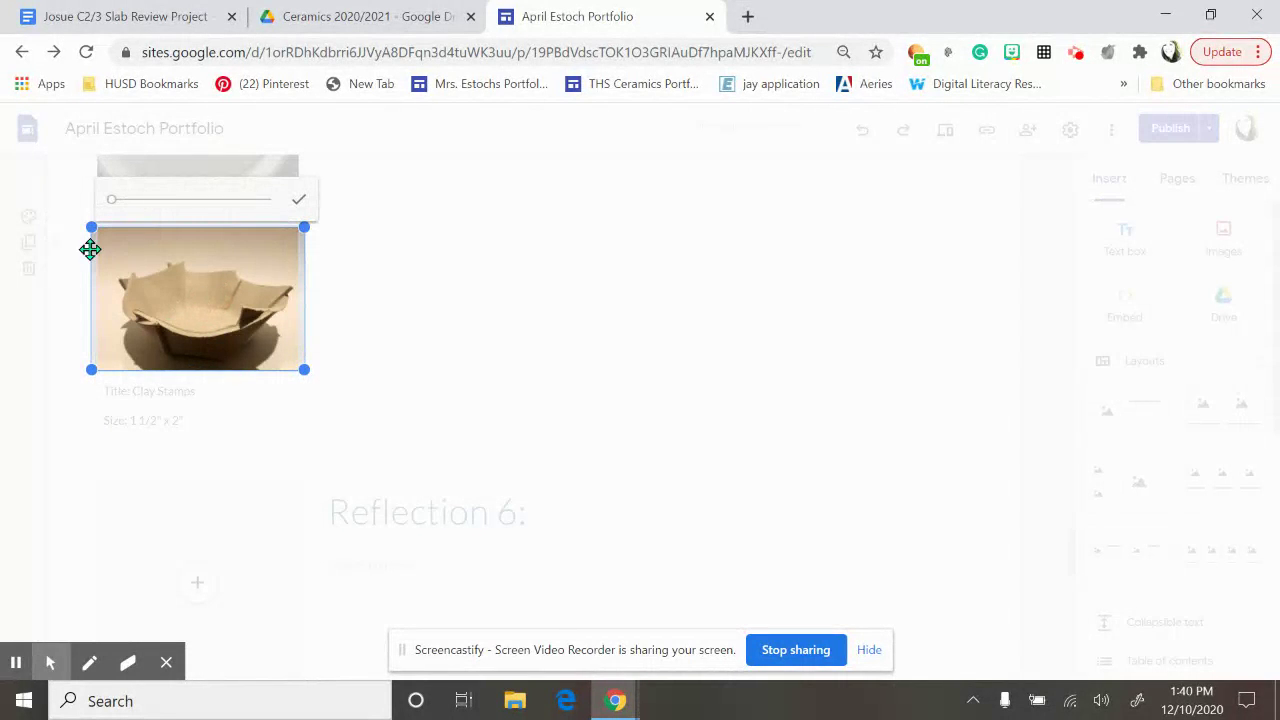
{"action": "left_click_drag", "start_coordinate": [88, 229], "coordinate": [73, 215]}
{"action": "left_click", "coordinate": [355, 365]}
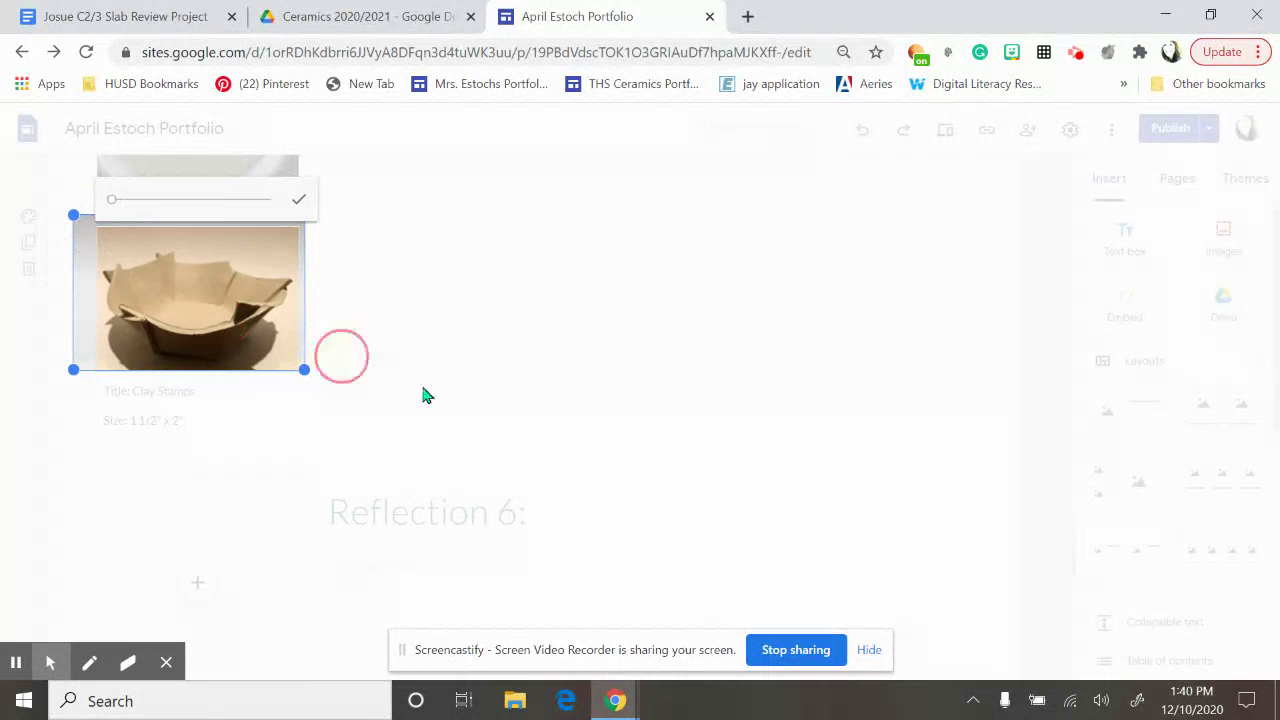
{"action": "left_click", "coordinate": [354, 362]}
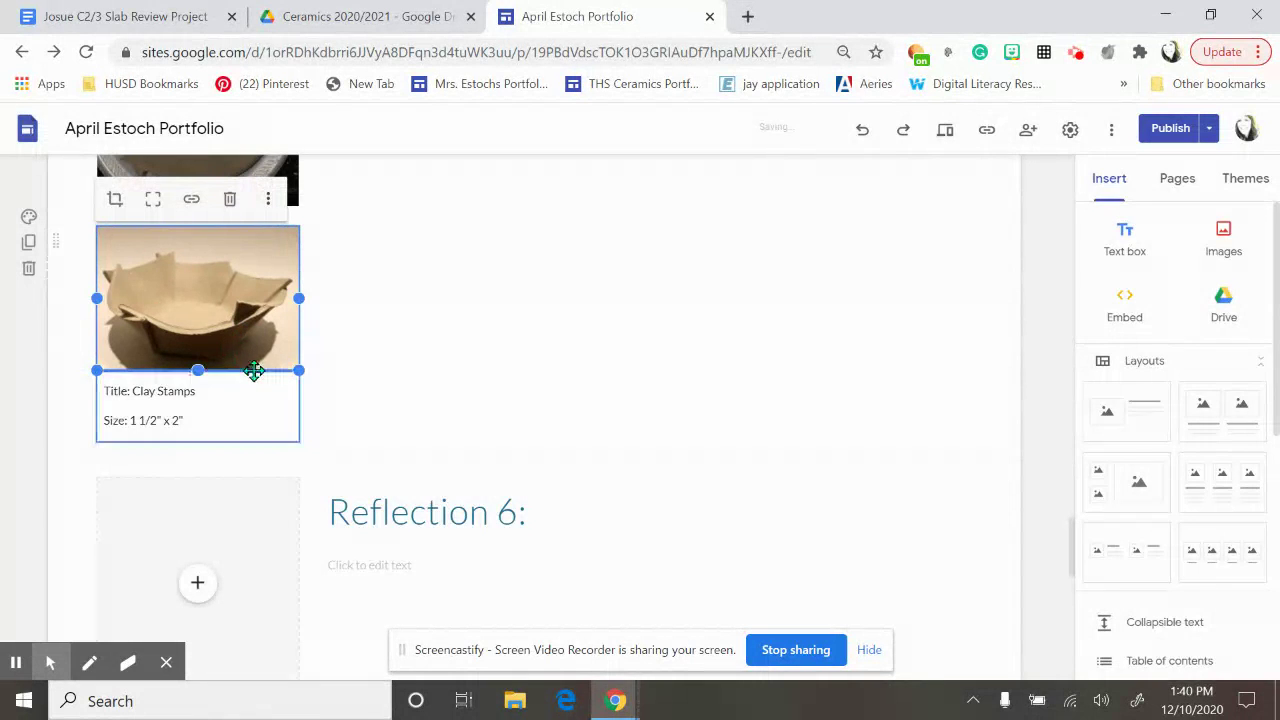
{"action": "left_click_drag", "start_coordinate": [195, 372], "coordinate": [347, 369]}
{"action": "left_click", "coordinate": [347, 369]}
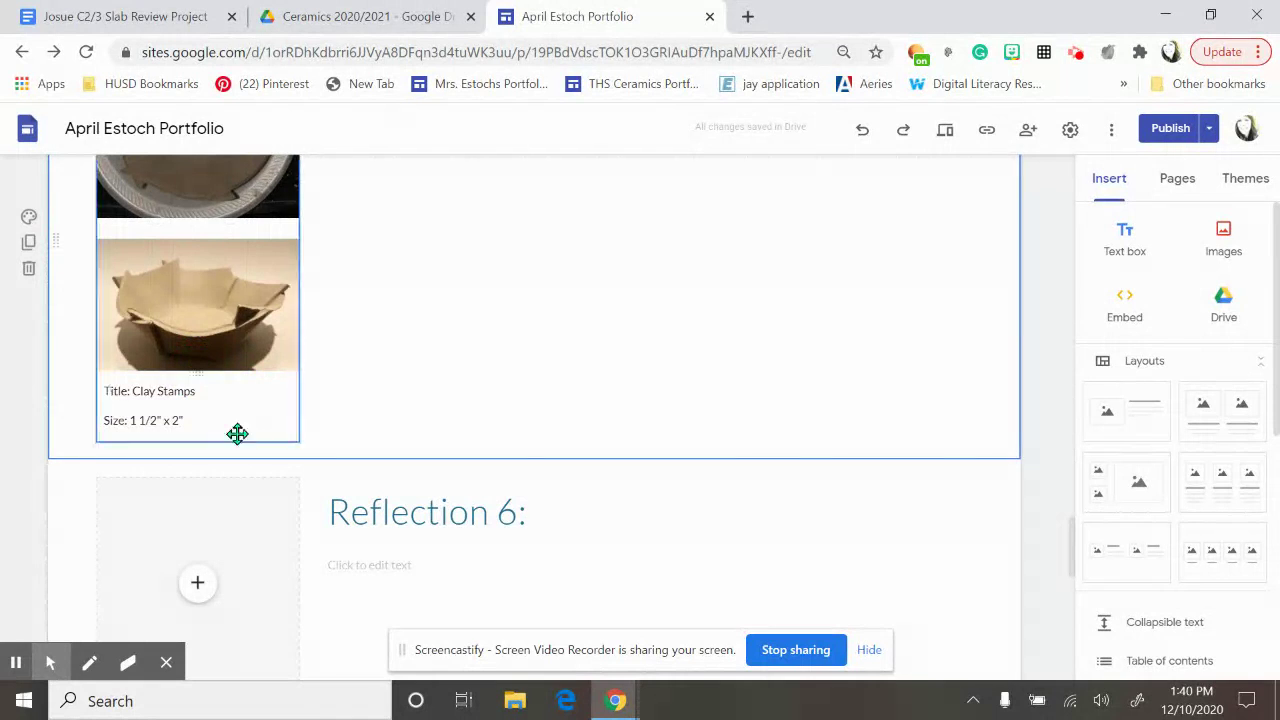
- Change the title in the caption under the finished bowl photo to "Origami Bowl"
{"action": "left_click", "coordinate": [178, 391]}
{"action": "left_click", "coordinate": [212, 404]}
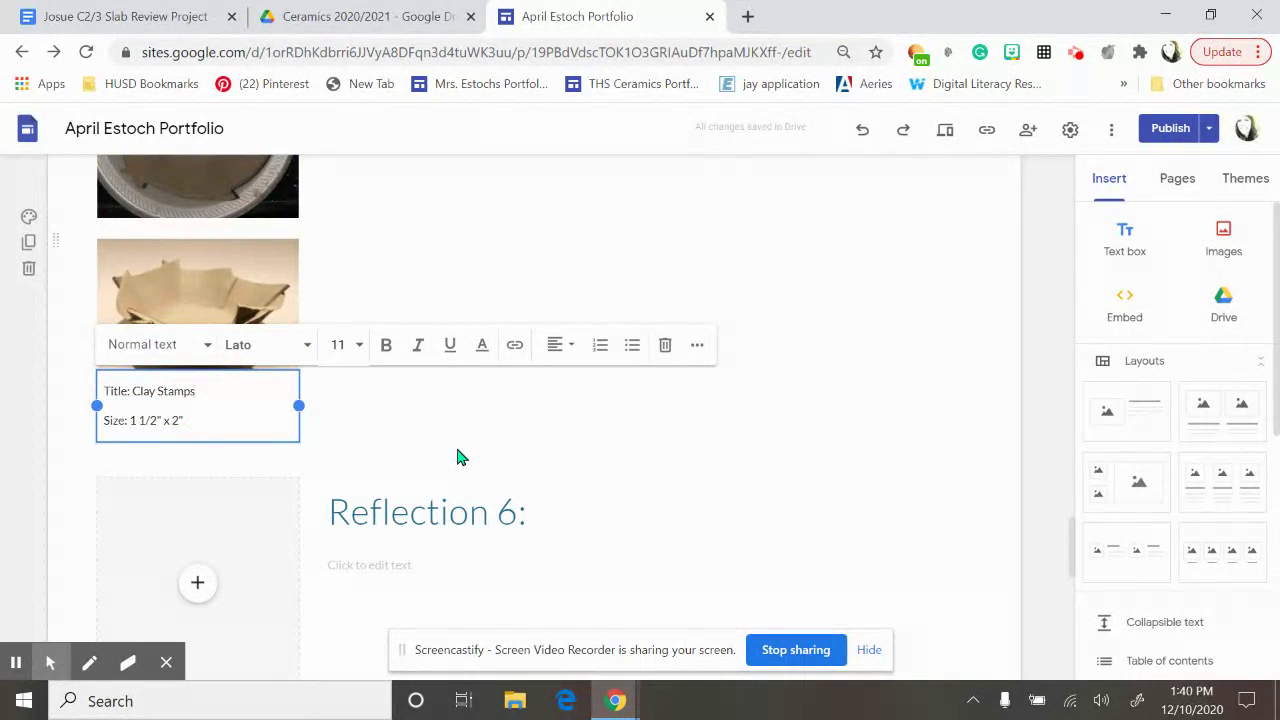
{"action": "key", "text": "BackSpace"}
{"action": "key", "text": "BackSpace"}
{"action": "key", "text": "BackSpace"}
{"action": "key", "text": "BackSpace"}
{"action": "type", "text": "Origami"}
{"action": "type", "text": " Bolw"}
{"action": "key", "text": "BackSpace"}
{"action": "key", "text": "BackSpace"}
{"action": "type", "text": "wl"}
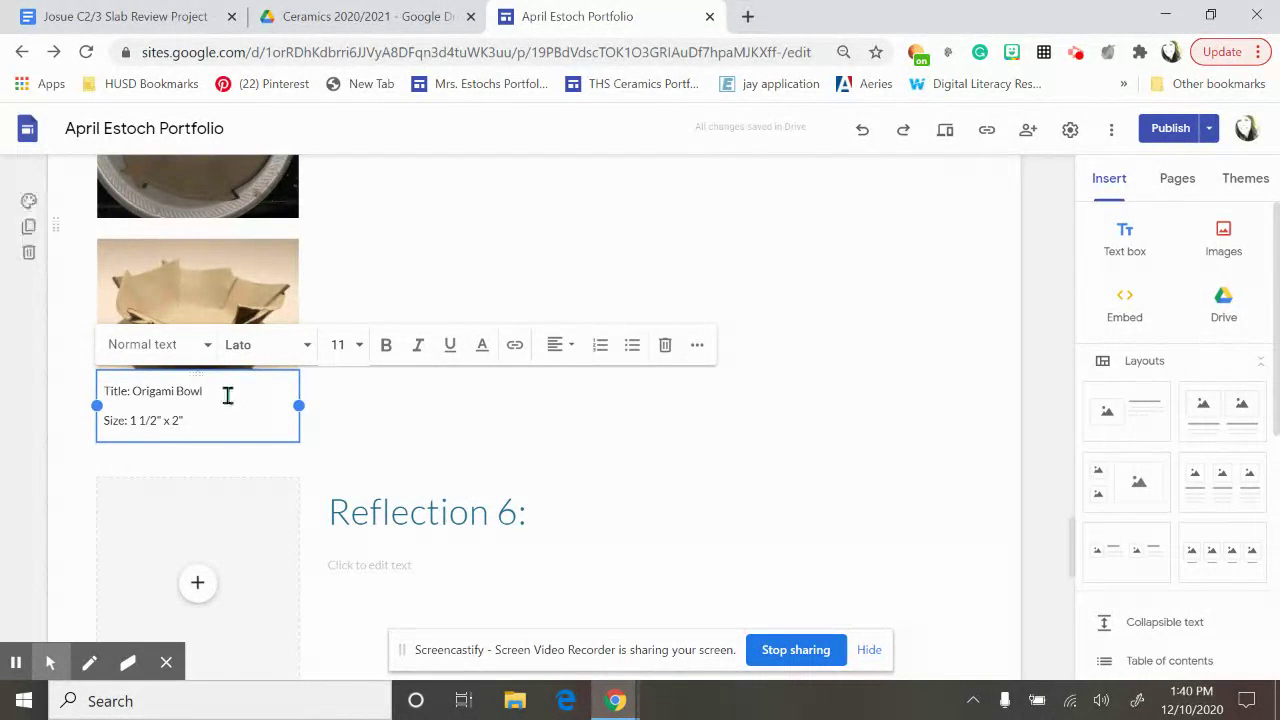
- Set the size in the finished bowl's caption to 9" wide X 3" high
{"action": "left_click", "coordinate": [196, 420]}
{"action": "key", "text": "BackSpace"}
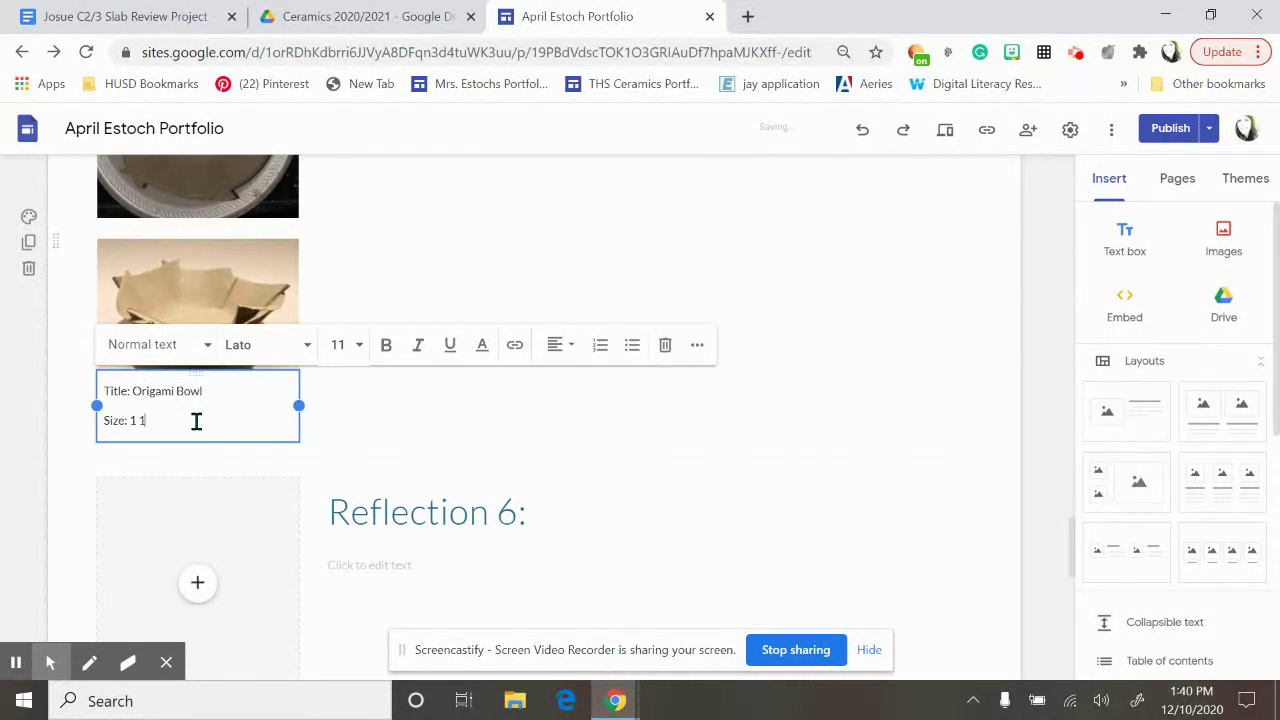
{"action": "key", "text": "BackSpace"}
{"action": "type", "text": "9\" wide X"}
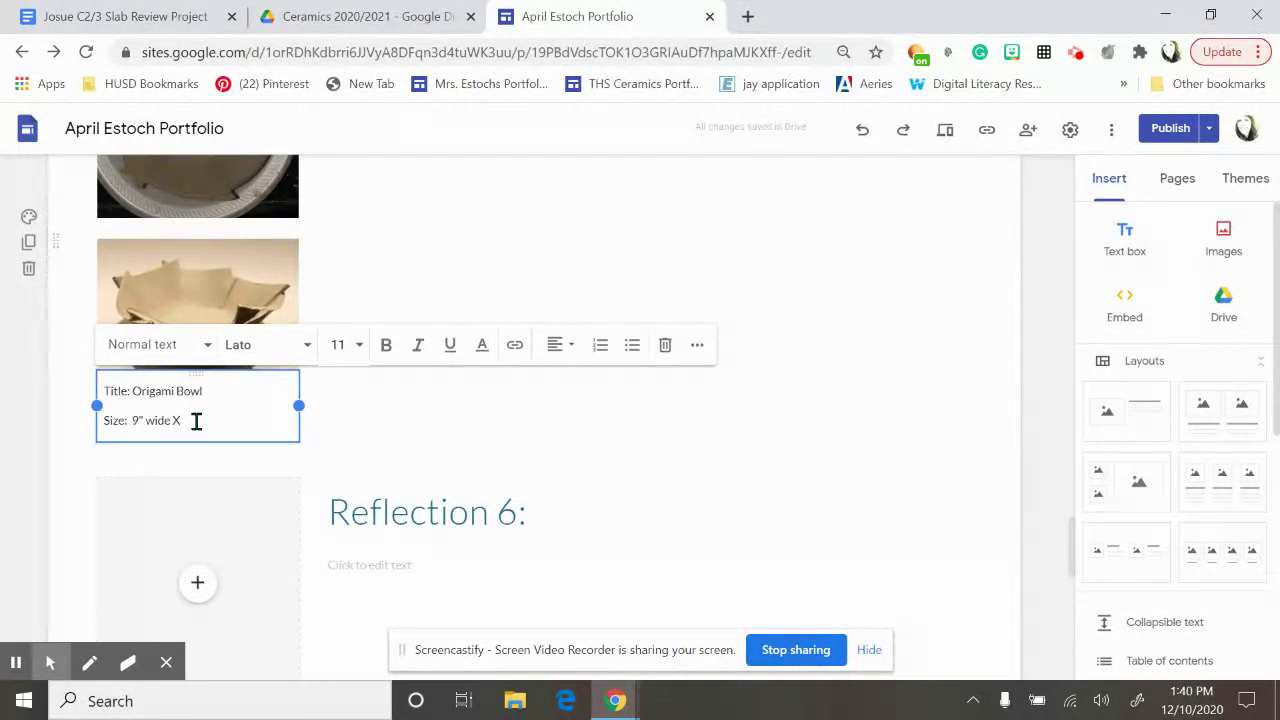
{"action": "type", "text": " 4"}
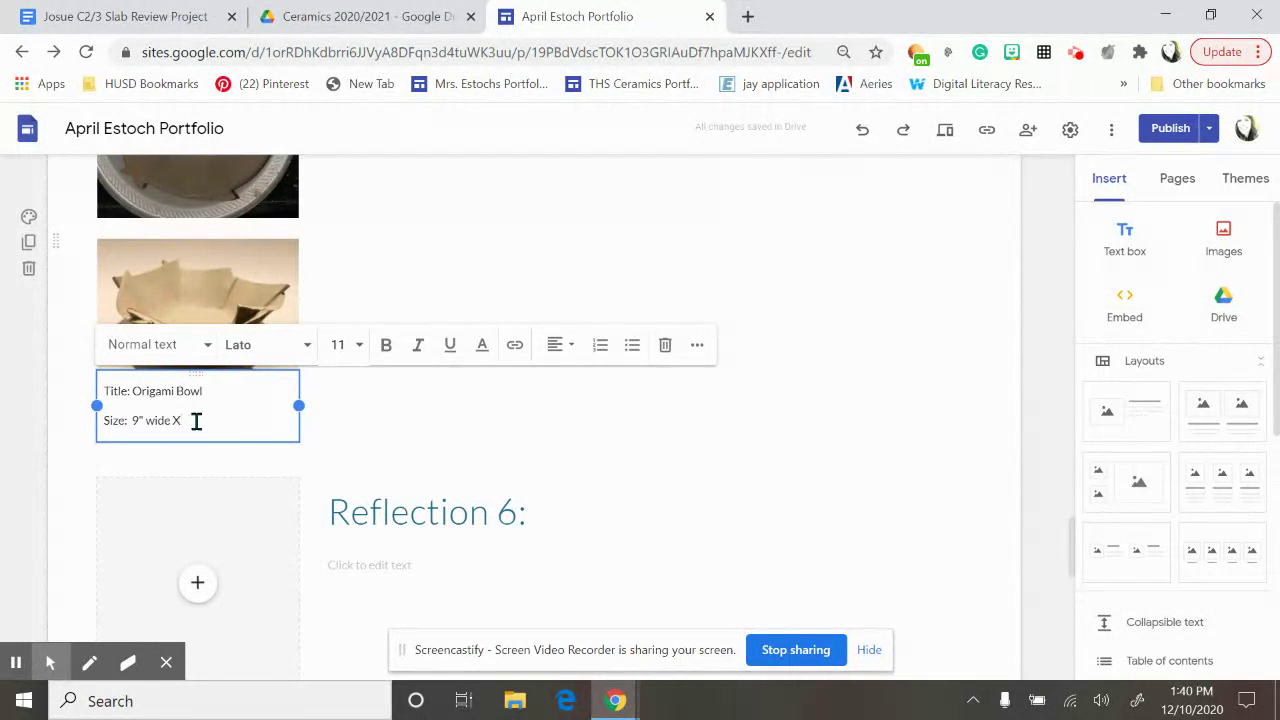
{"action": "key", "text": "BackSpace"}
{"action": "type", "text": "3"}
{"action": "type", "text": "\" ta"}
{"action": "type", "text": "ll"}
{"action": "key", "text": "BackSpace"}
{"action": "key", "text": "BackSpace"}
{"action": "key", "text": "BackSpace"}
{"action": "key", "text": "BackSpace"}
{"action": "type", "text": "high"}
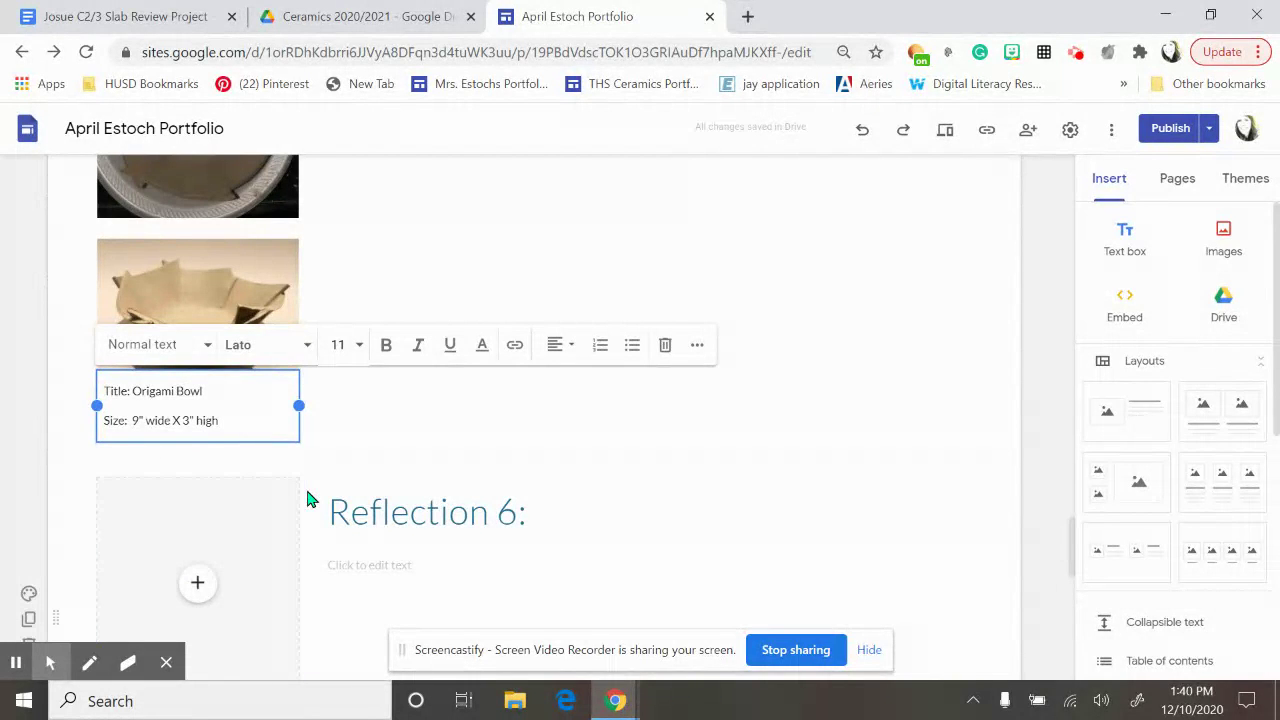
{"action": "left_click", "coordinate": [359, 433]}
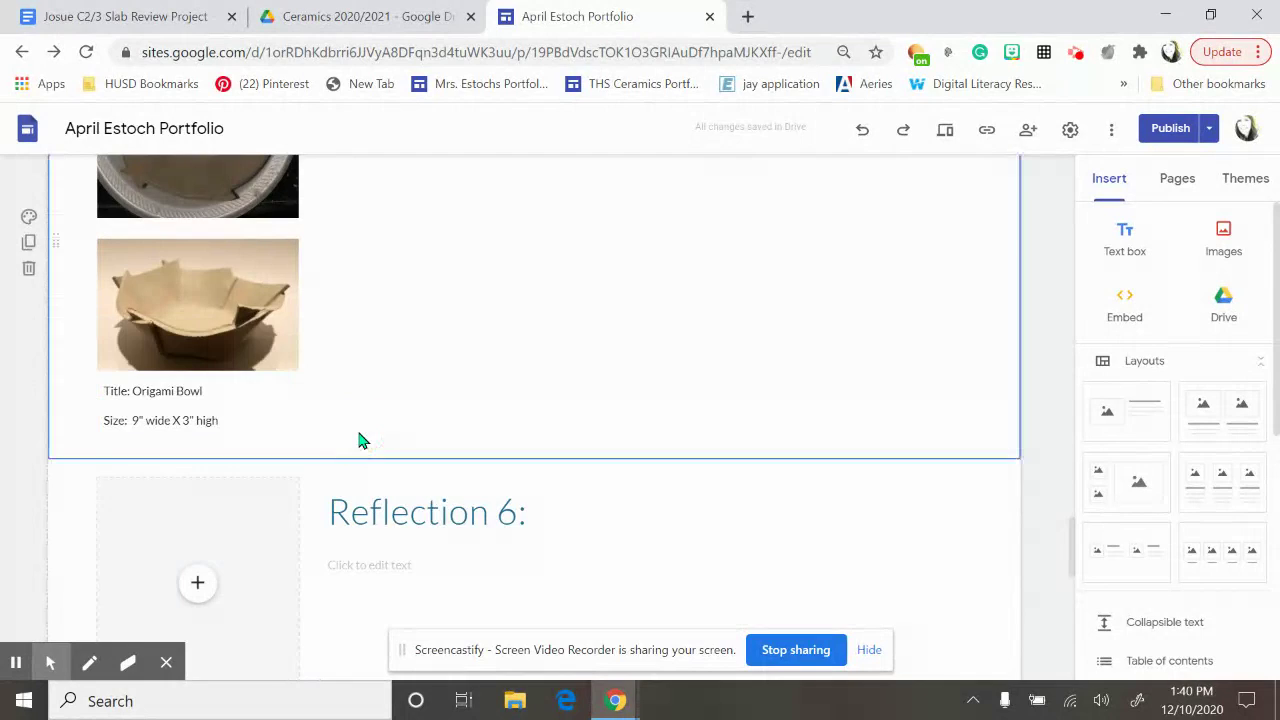
- Add a line below the Origami Project reflection paragraph reading "Credit:" followed by the student's first name and "Ceramics 2"
{"action": "scroll", "coordinate": [447, 404], "scroll_direction": "up", "scroll_amount": 5}
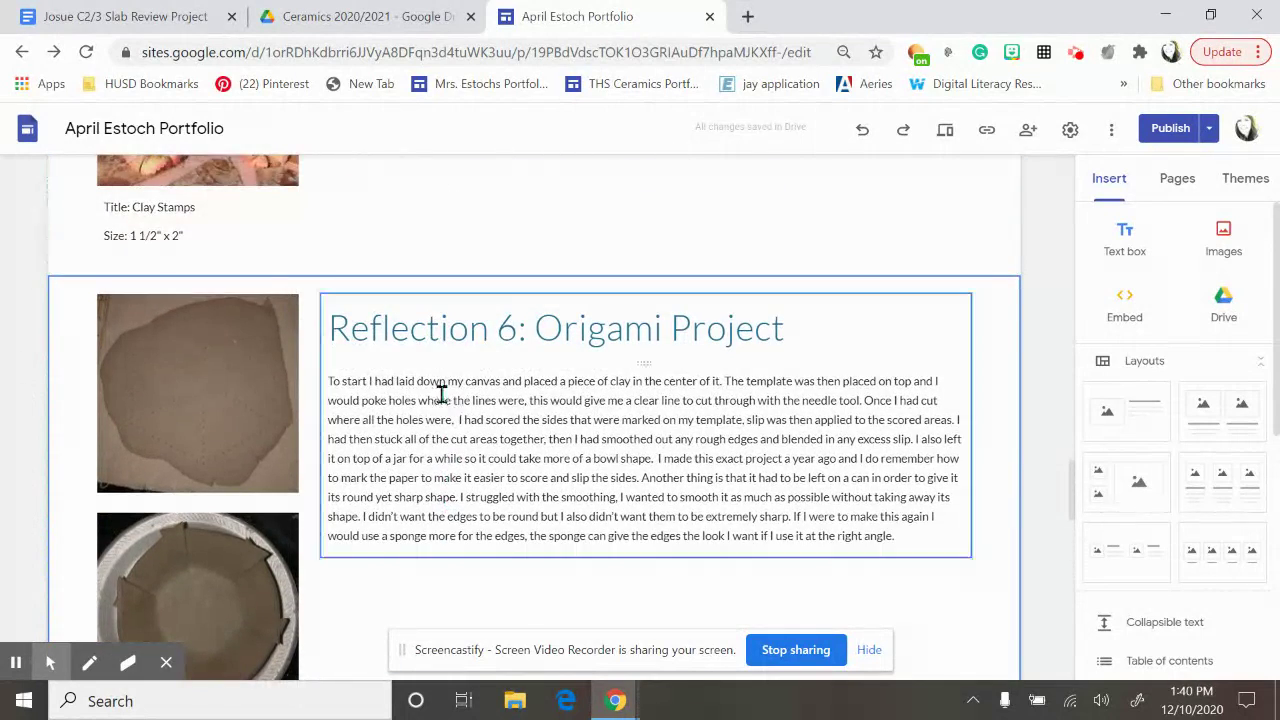
{"action": "scroll", "coordinate": [442, 395], "scroll_direction": "down", "scroll_amount": 1}
{"action": "left_click", "coordinate": [922, 432]}
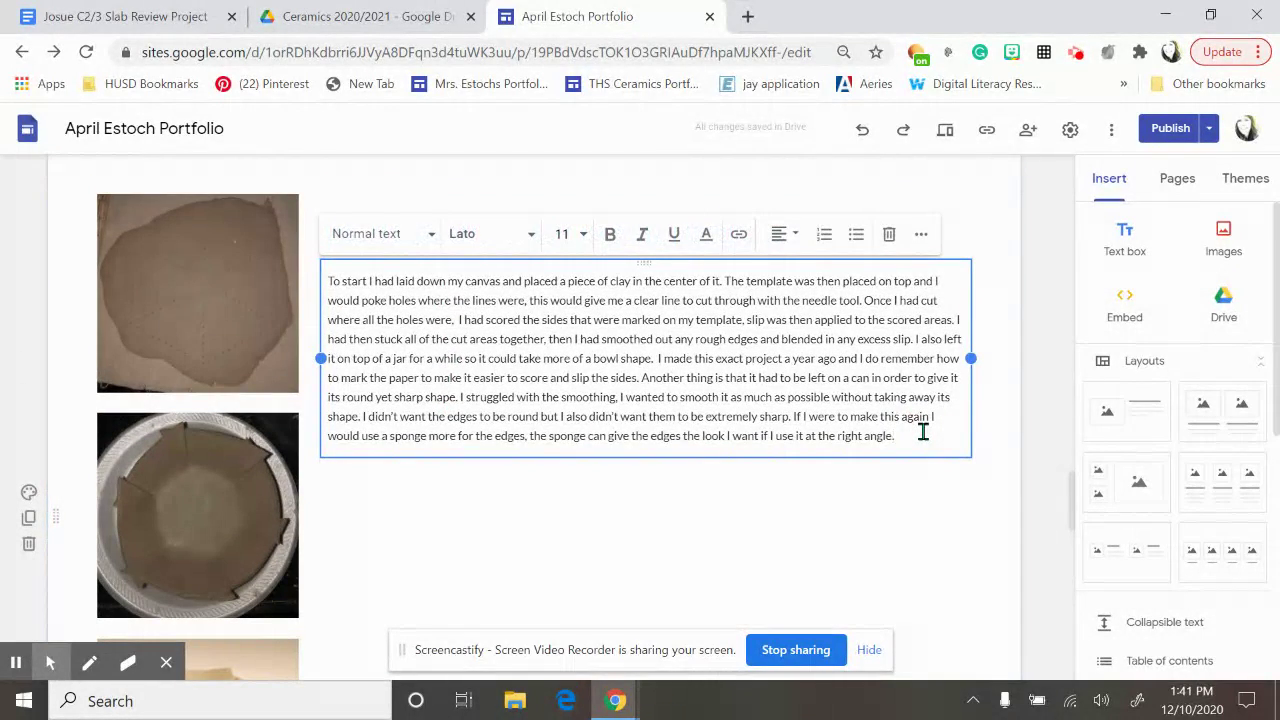
{"action": "key", "text": "Return"}
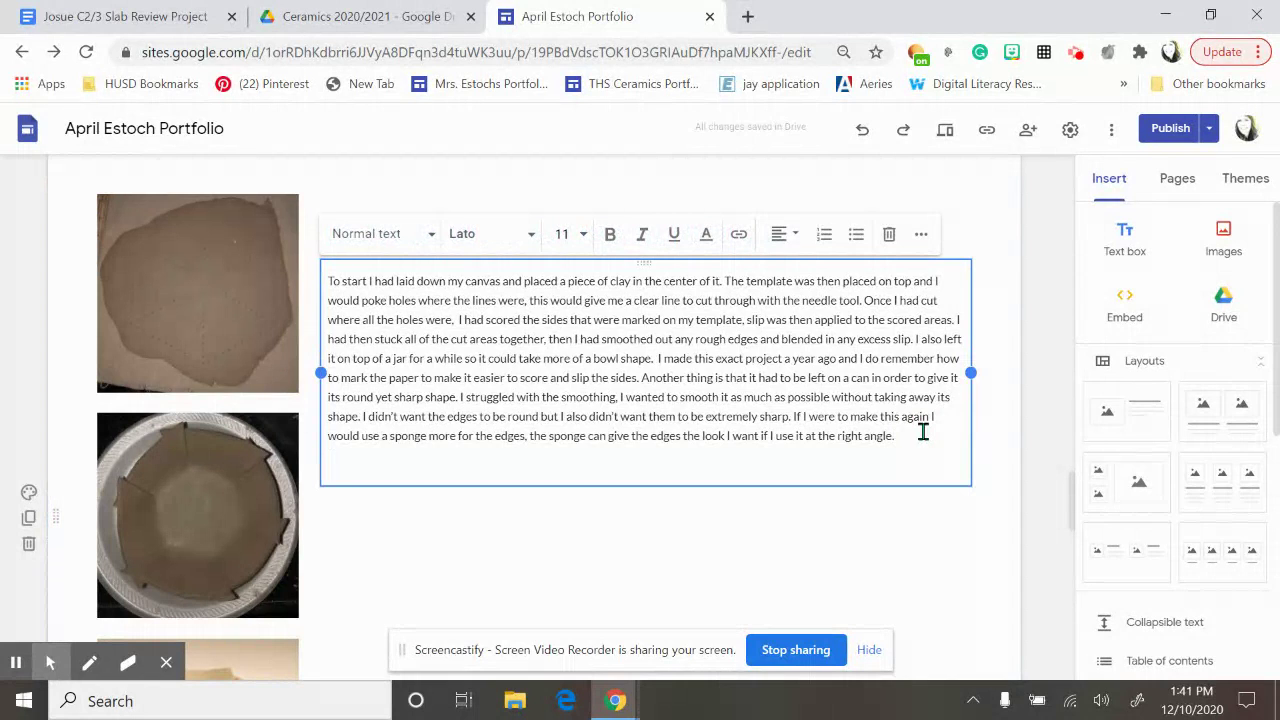
{"action": "type", "text": "Credit: Josue C"}
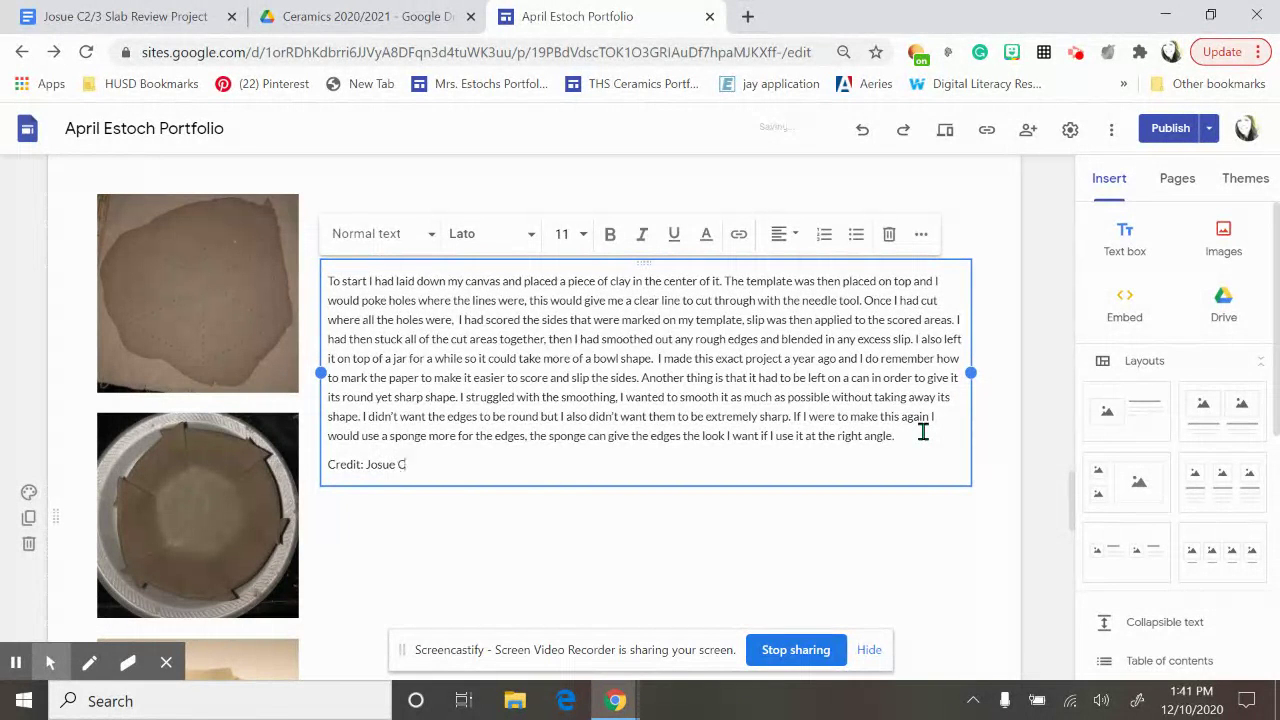
{"action": "type", "text": "eramics 2"}
{"action": "left_click", "coordinate": [563, 536]}
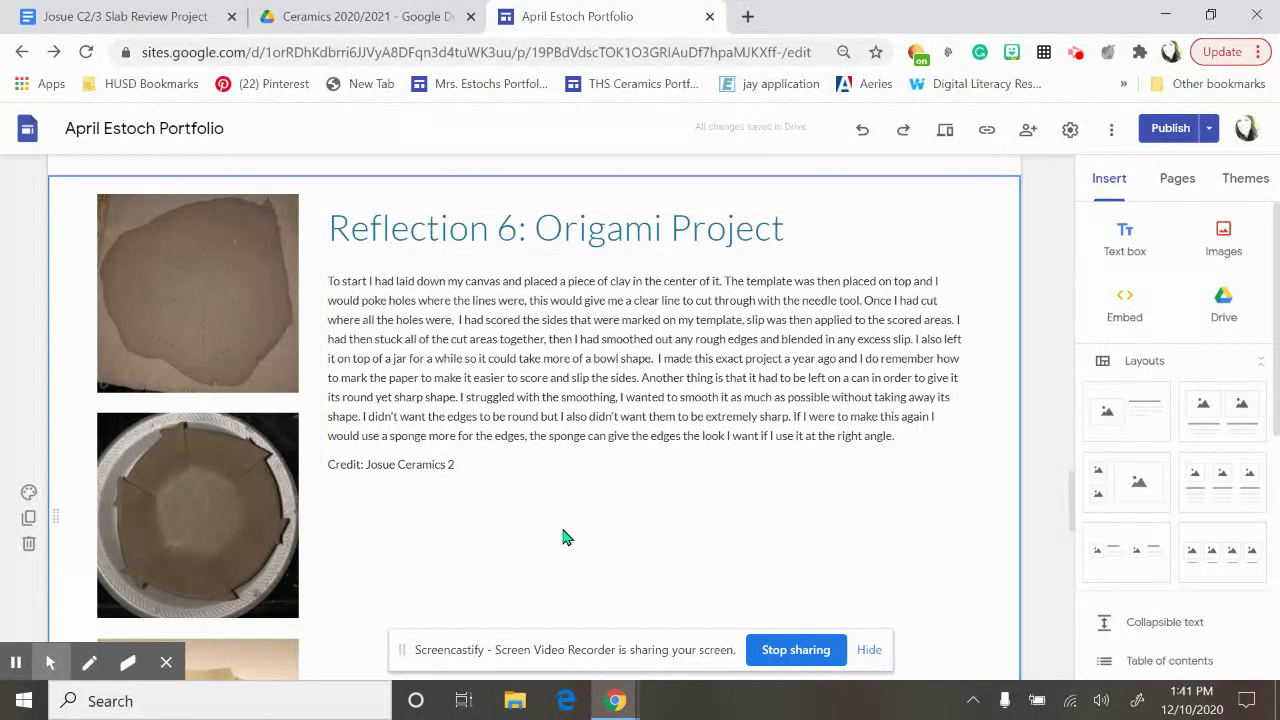
{"action": "scroll", "coordinate": [563, 536], "scroll_direction": "down", "scroll_amount": 1}
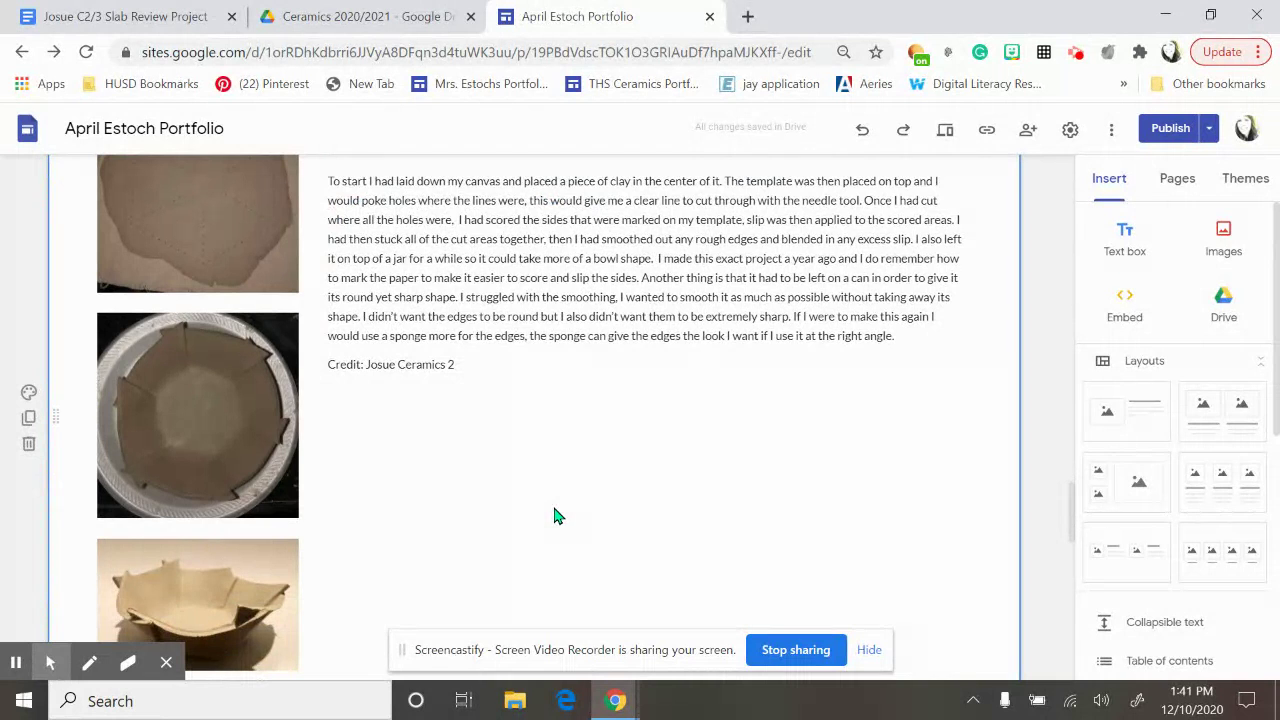
{"action": "scroll", "coordinate": [557, 516], "scroll_direction": "up", "scroll_amount": 2}
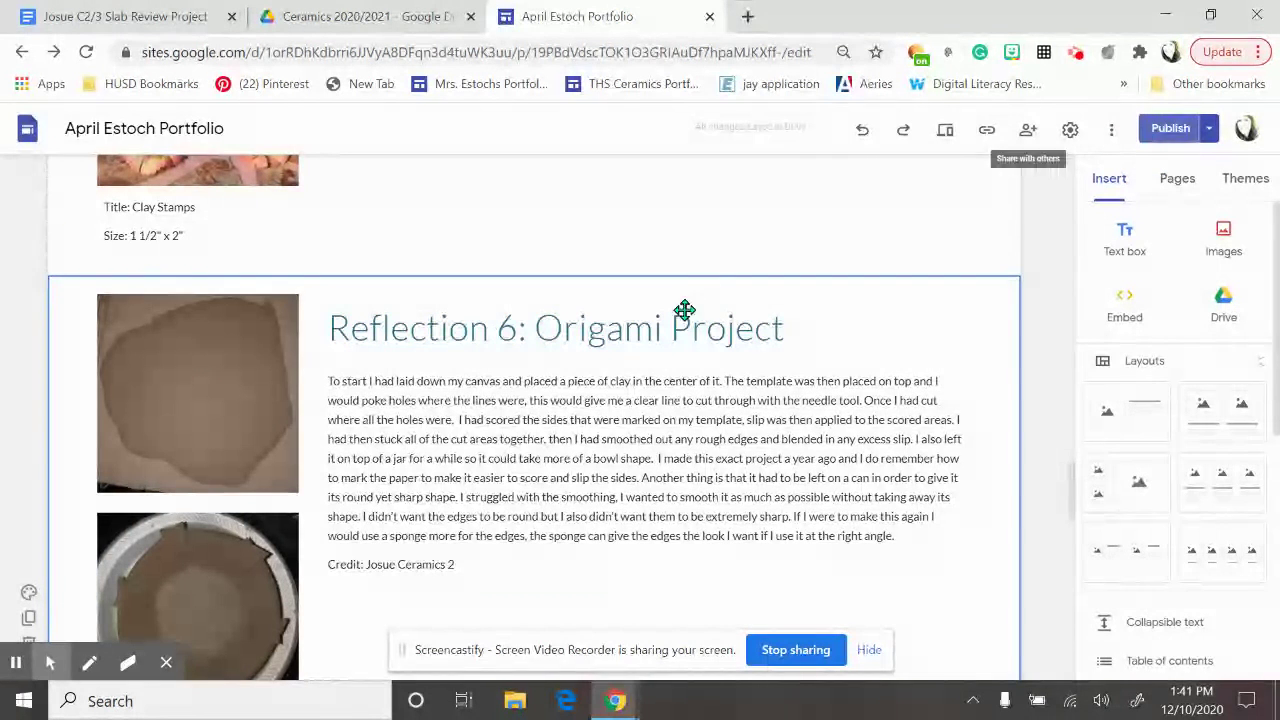
{"action": "scroll", "coordinate": [629, 424], "scroll_direction": "down", "scroll_amount": 1}
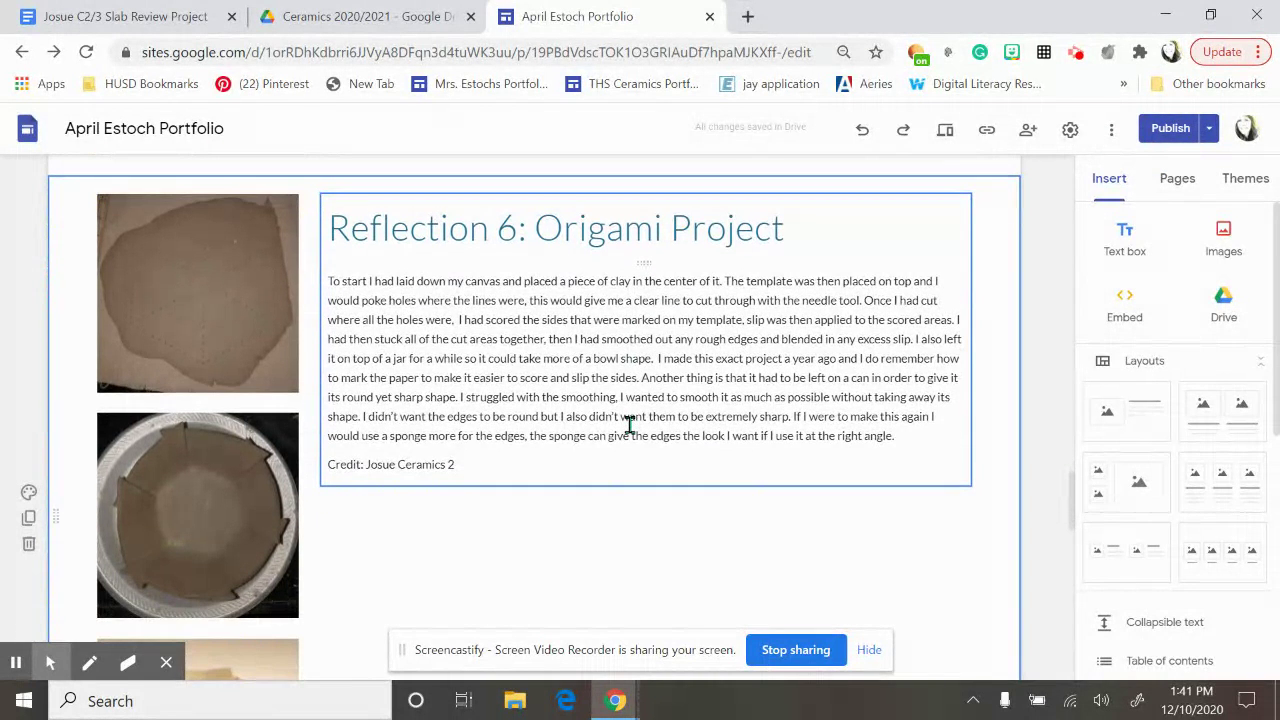